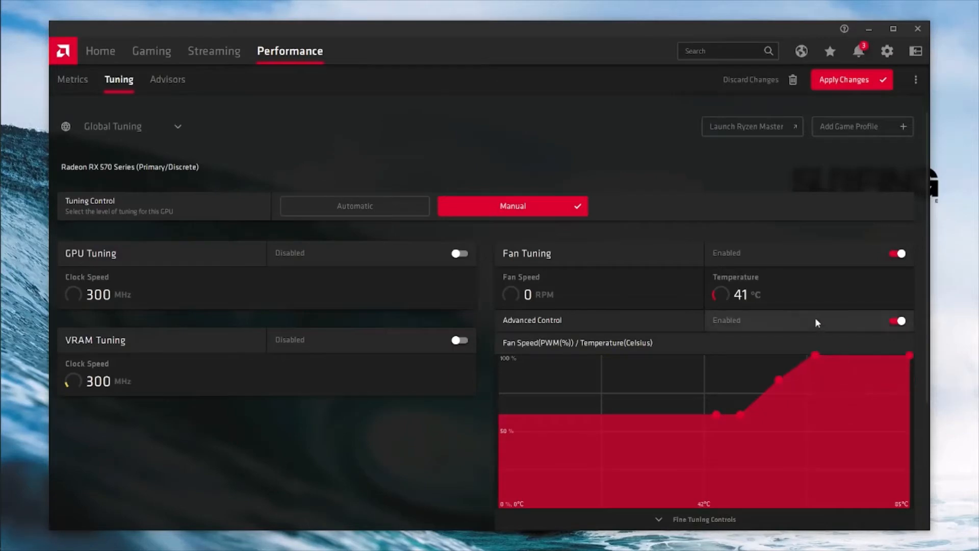
- Apply the manual fan curve that reaches 100% at high temperature, then exit Radeon Software
scroll(717, 384, "down", 2)
scroll(717, 383, "down", 2)
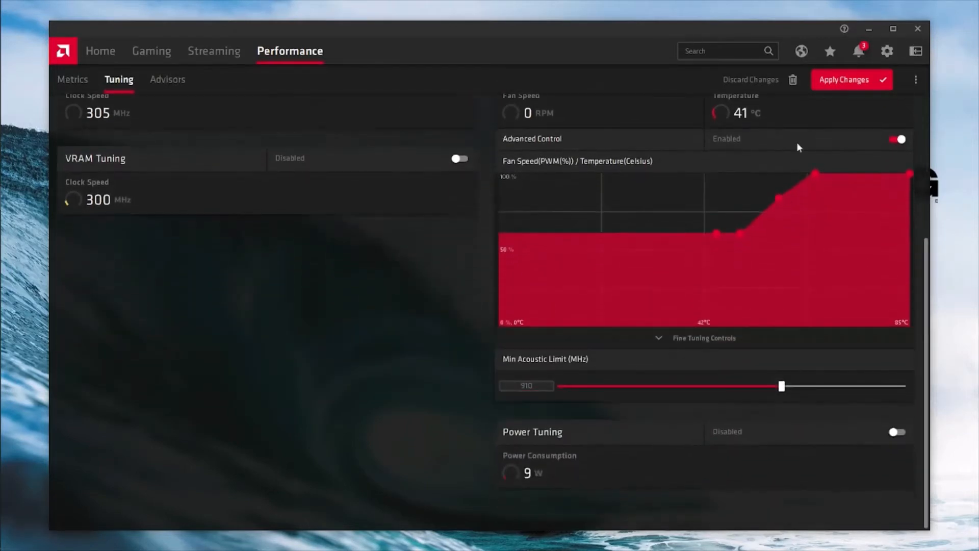
left_click(834, 80)
scroll(414, 342, "up", 4)
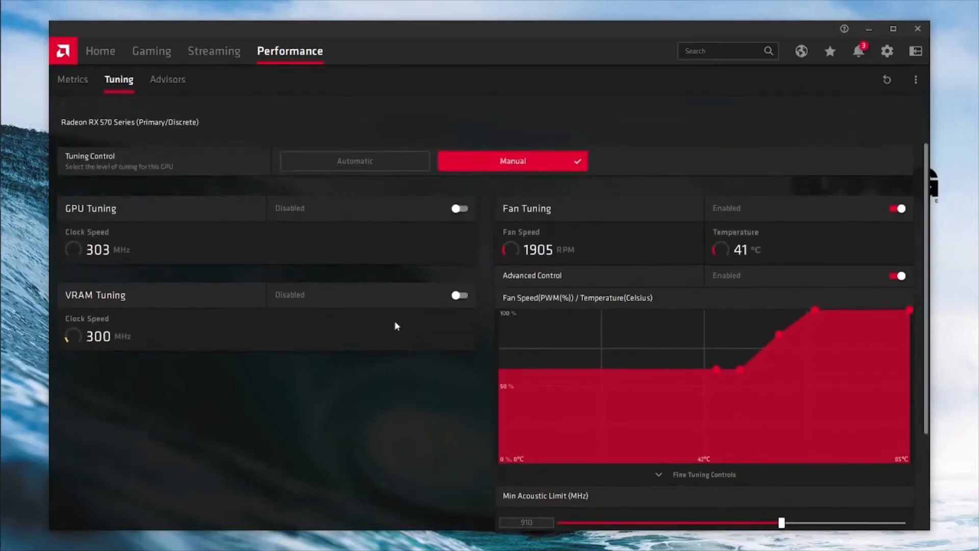
left_click(917, 29)
- Turn on Show desktop icons from the desktop's View menu
right_click(437, 323)
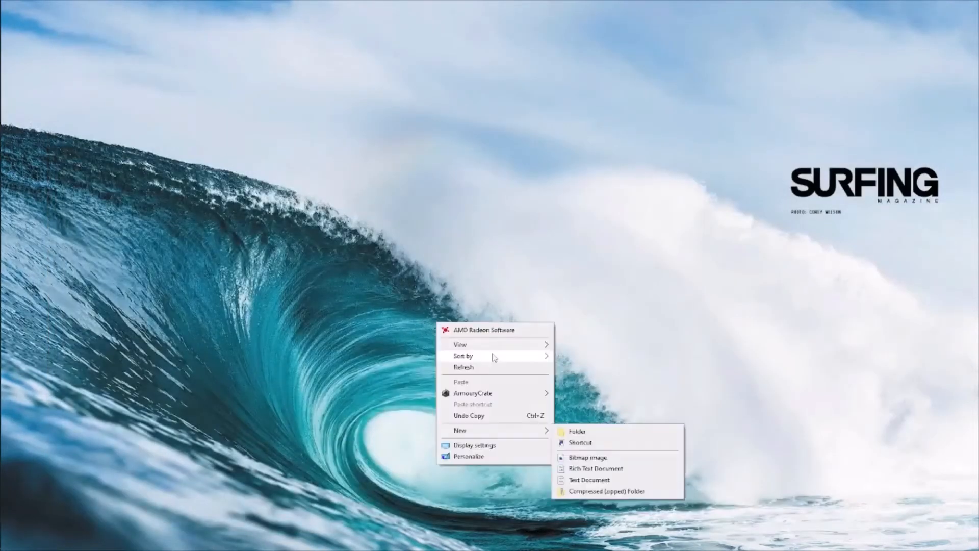
mouse_move(495, 350)
left_click(592, 408)
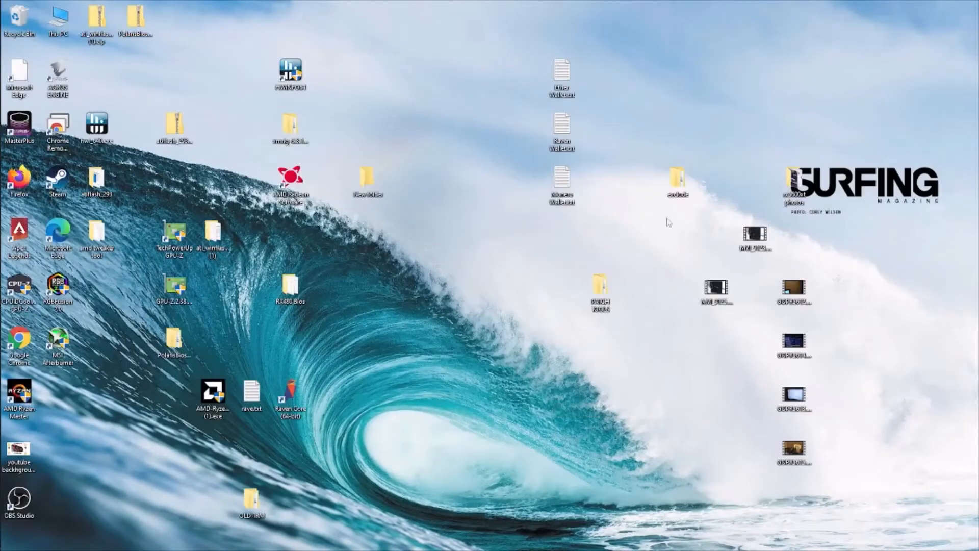
- Run start-mining-ergo.bat from exclude > SRBMiner-Multi-0-9-3-win64 > SRBMiner-Multi-0-9-3
double_click(674, 193)
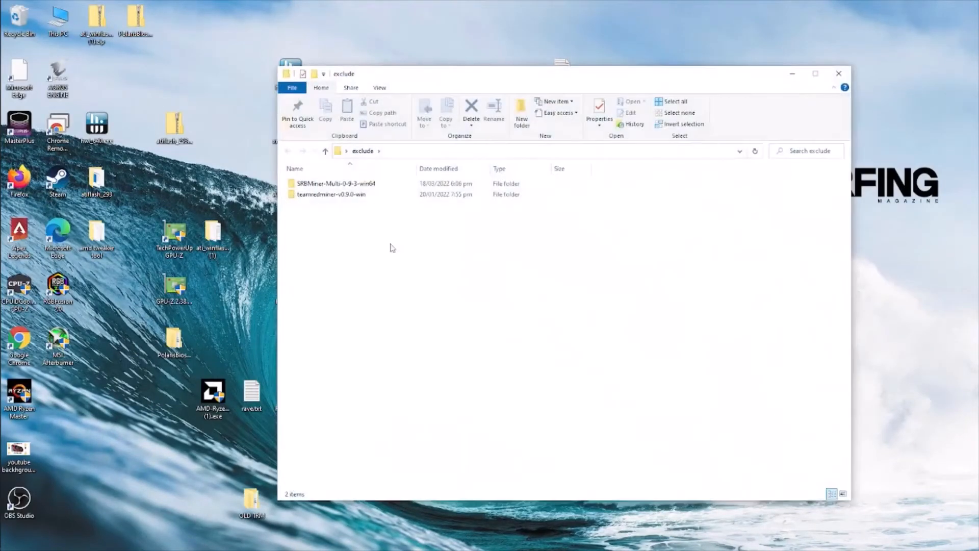
double_click(342, 184)
double_click(342, 186)
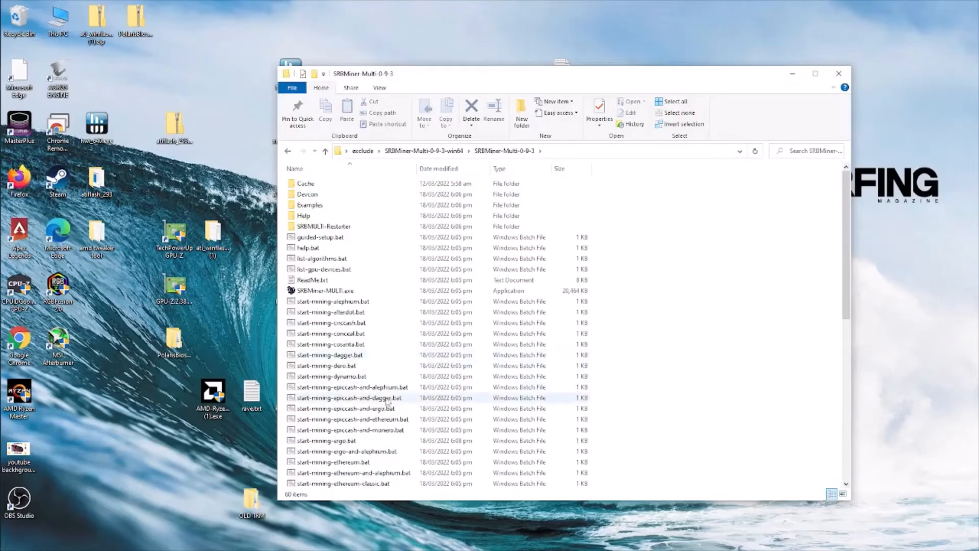
double_click(357, 419)
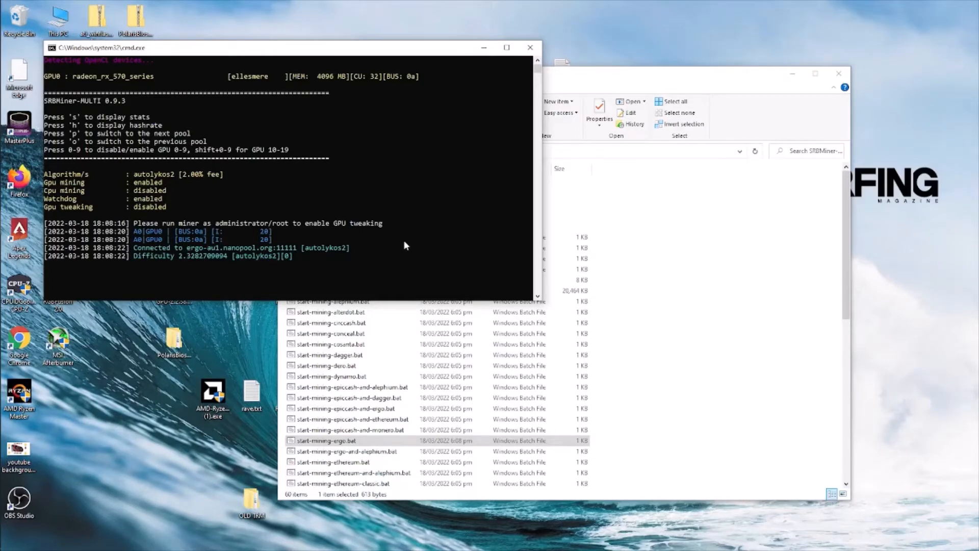
- Turn off Show desktop icons from the desktop's View menu
right_click(102, 396)
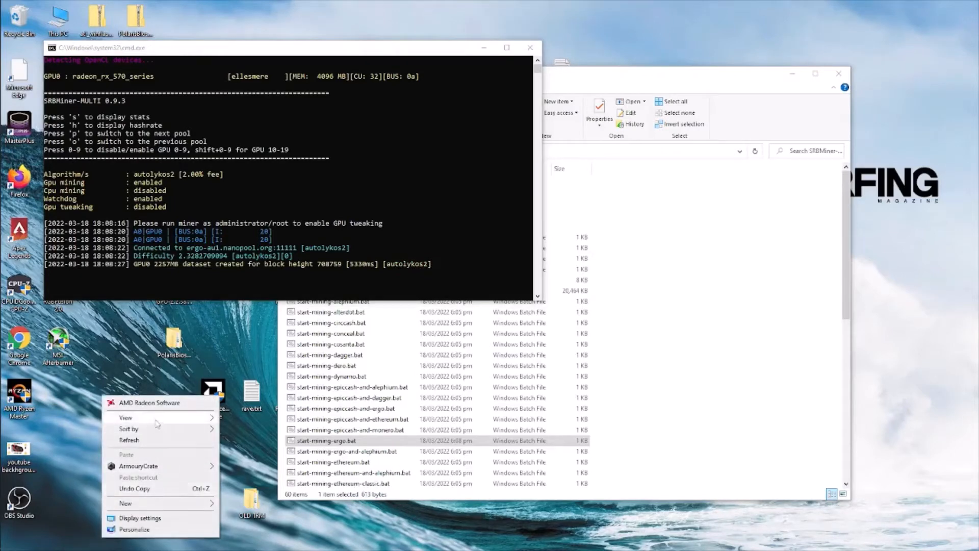
mouse_move(157, 424)
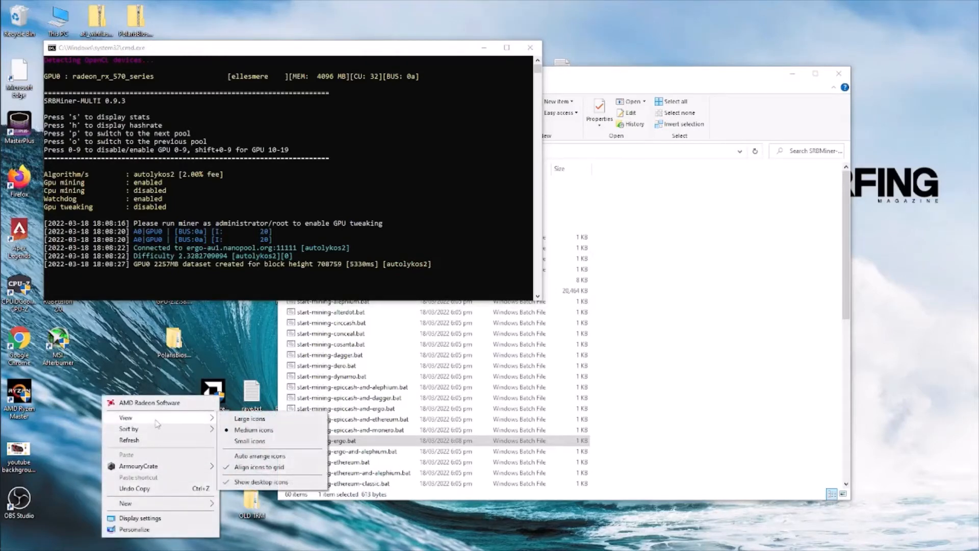
left_click(261, 482)
- Minimize Explorer, maximize the SRBMiner console and print its hashrate and stats
left_click(792, 73)
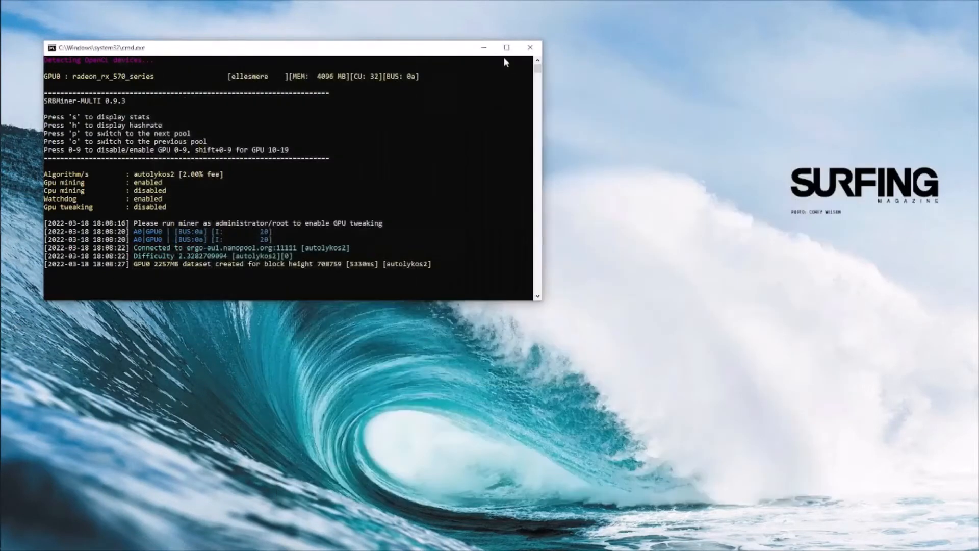
left_click(506, 48)
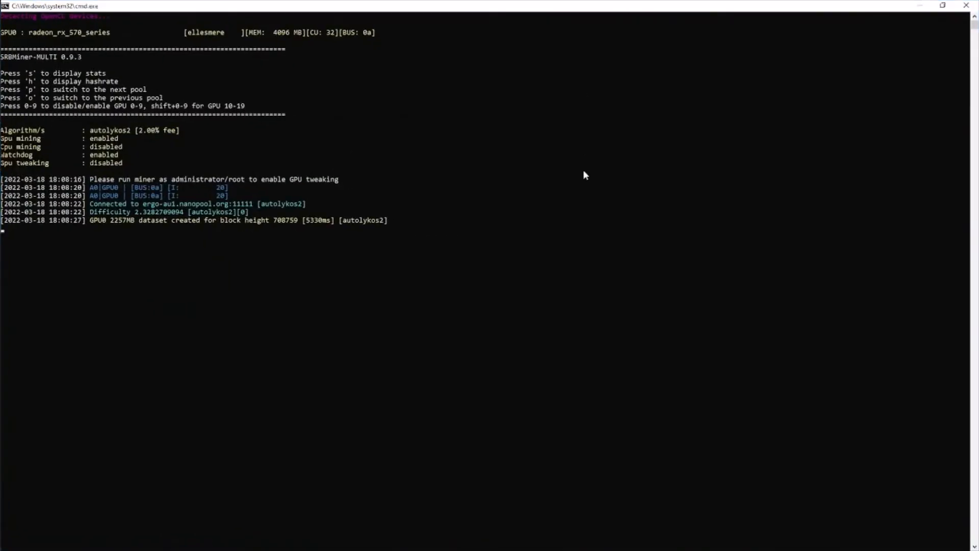
key("h")
key("s")
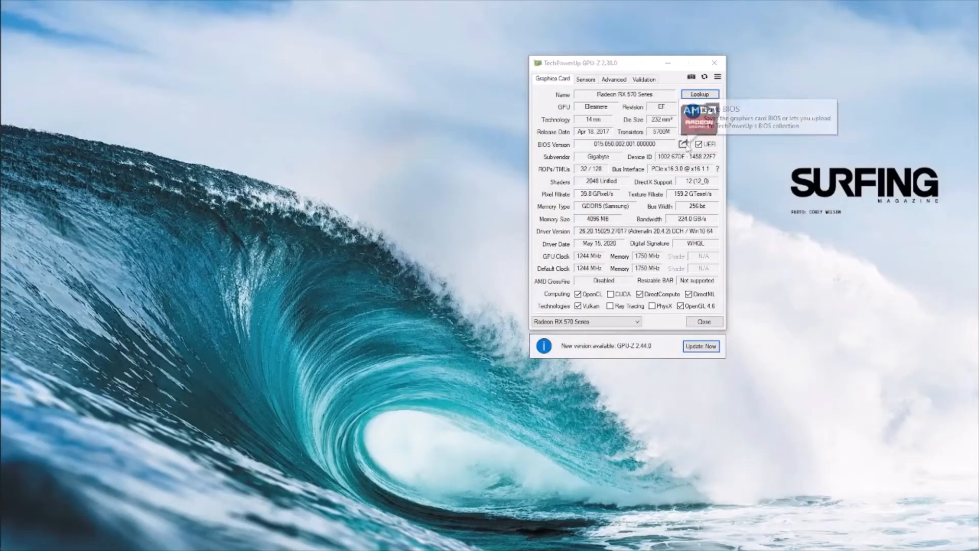
- Select the Radeon RX 570 Series card and choose to save its BIOS to a file
left_click(617, 322)
left_click(611, 331)
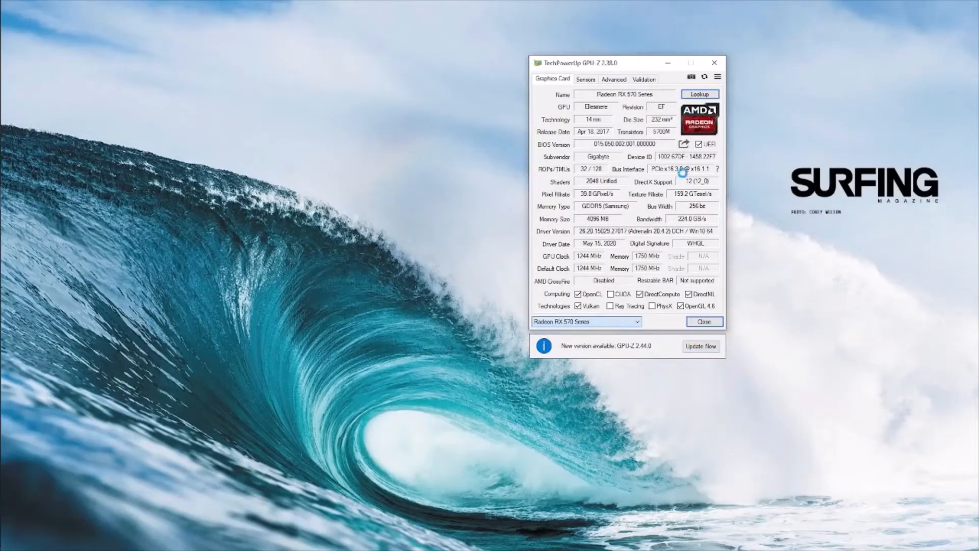
left_click(684, 144)
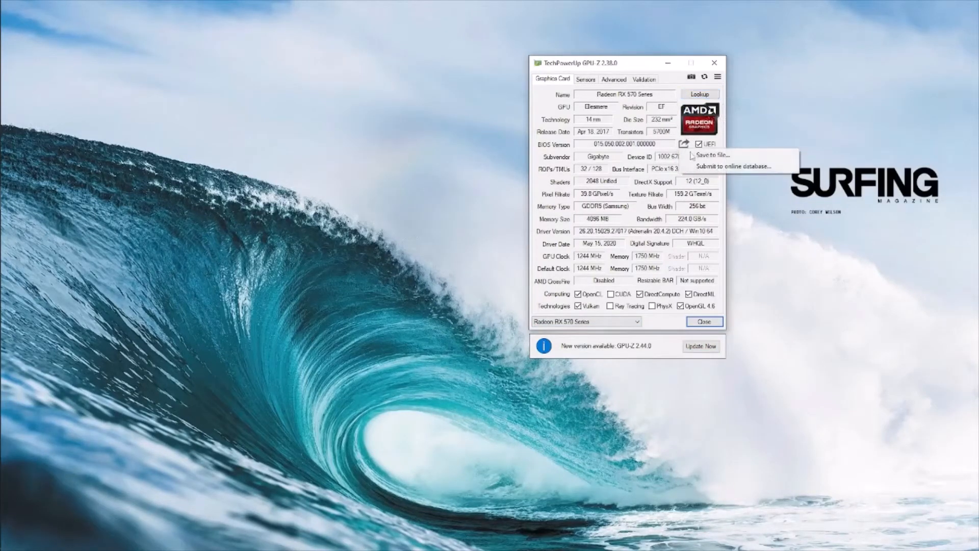
left_click(709, 155)
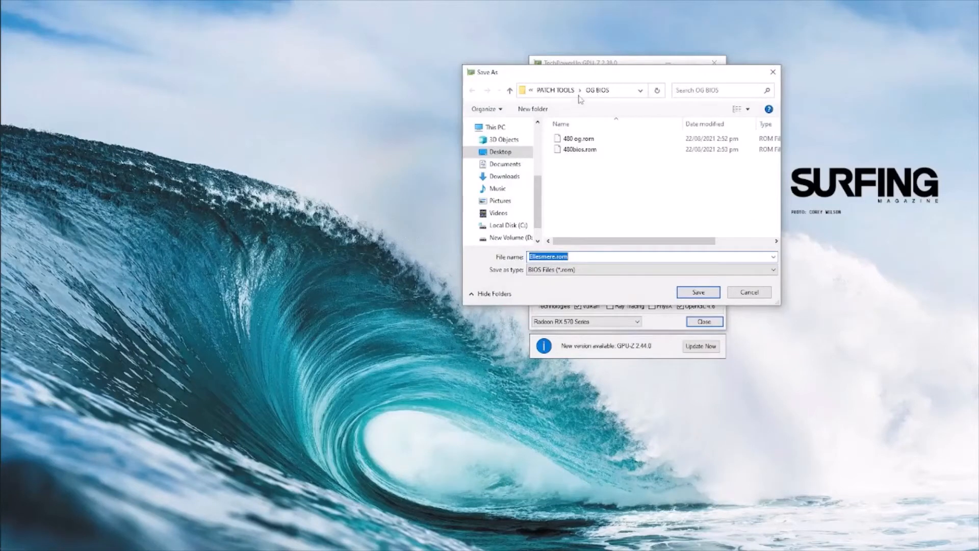
- Save the BIOS backup as 'rx570 4gb gigabyte og.rom', confirm, and close GPU-Z
left_click(555, 257)
left_click_drag(555, 257, 496, 254)
type("rx570")
type(" og")
key("Left")
key("Left")
type("4gb")
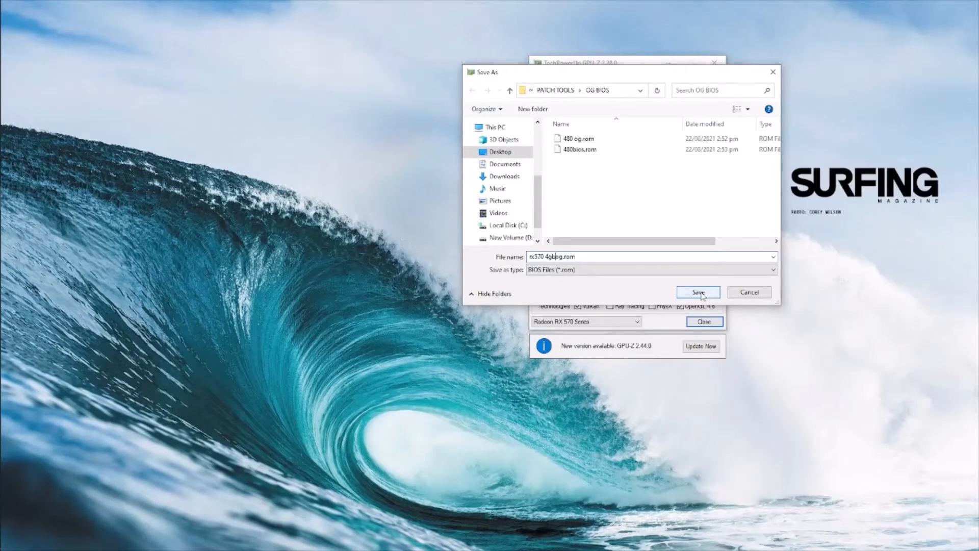
type(" gigabyte")
left_click(711, 296)
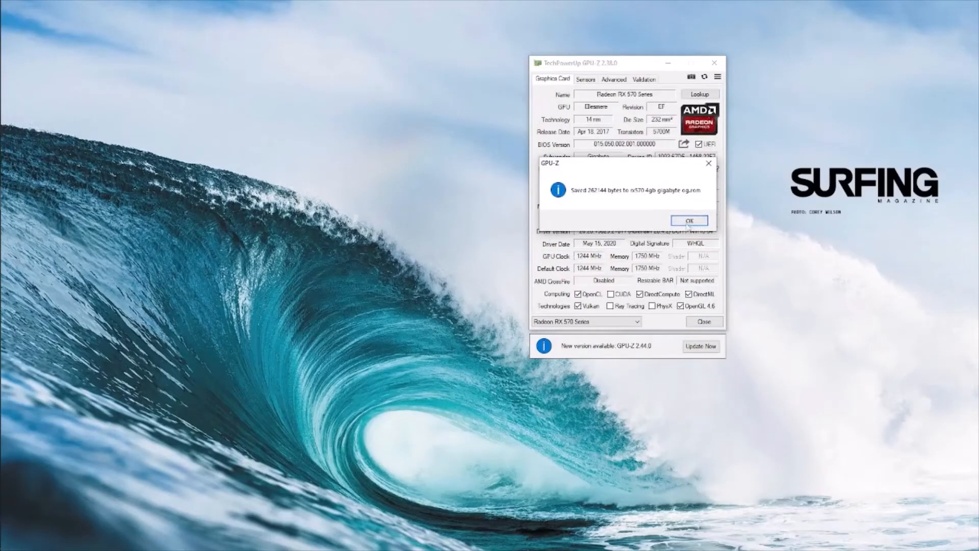
left_click(690, 221)
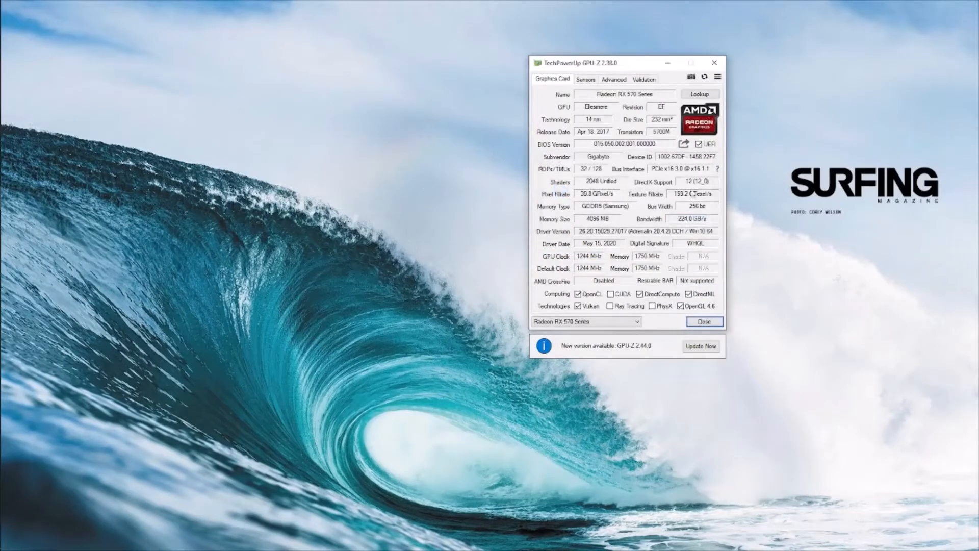
left_click(715, 321)
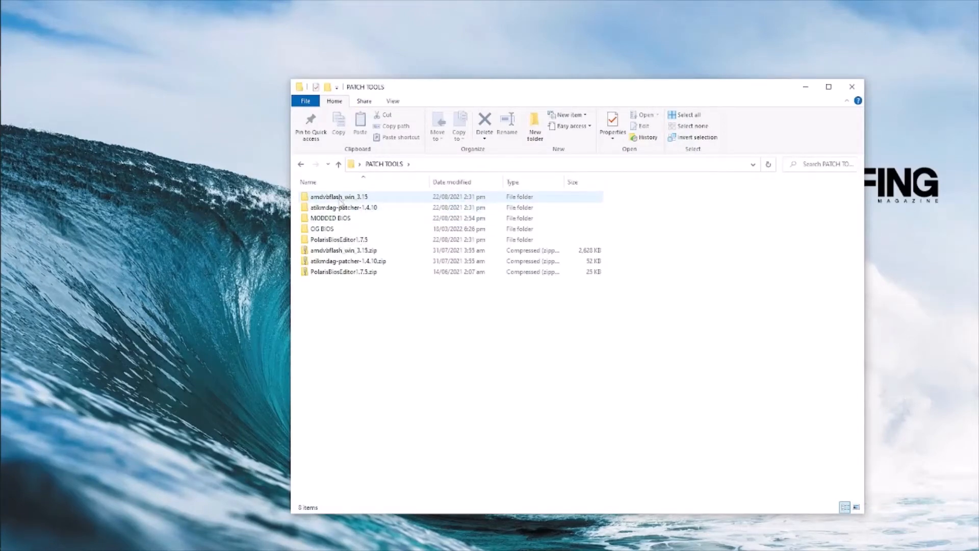
- Run PolarisBiosEditor.exe from PolarisBiosEditor1.7.5 as administrator and dismiss the startup messages
left_click(342, 241)
double_click(342, 243)
right_click(348, 197)
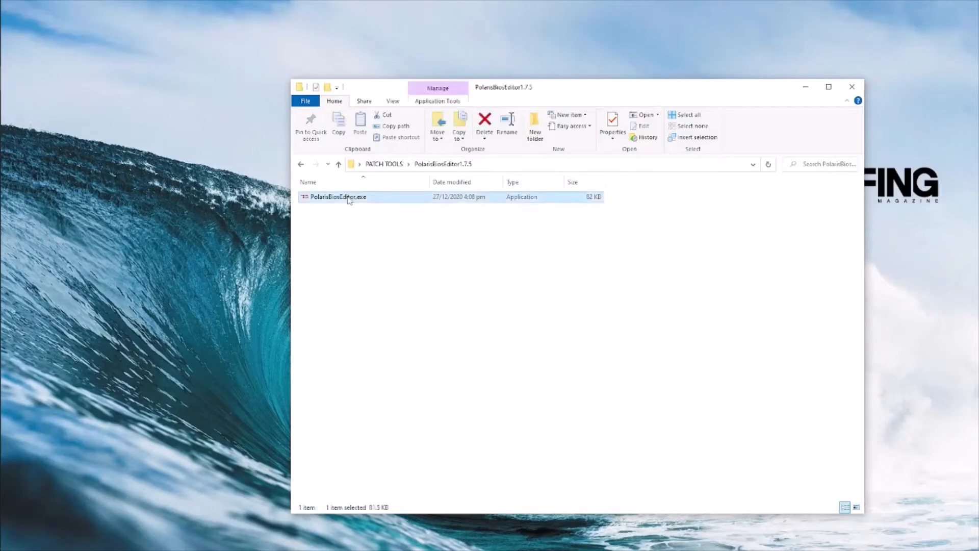
left_click(391, 215)
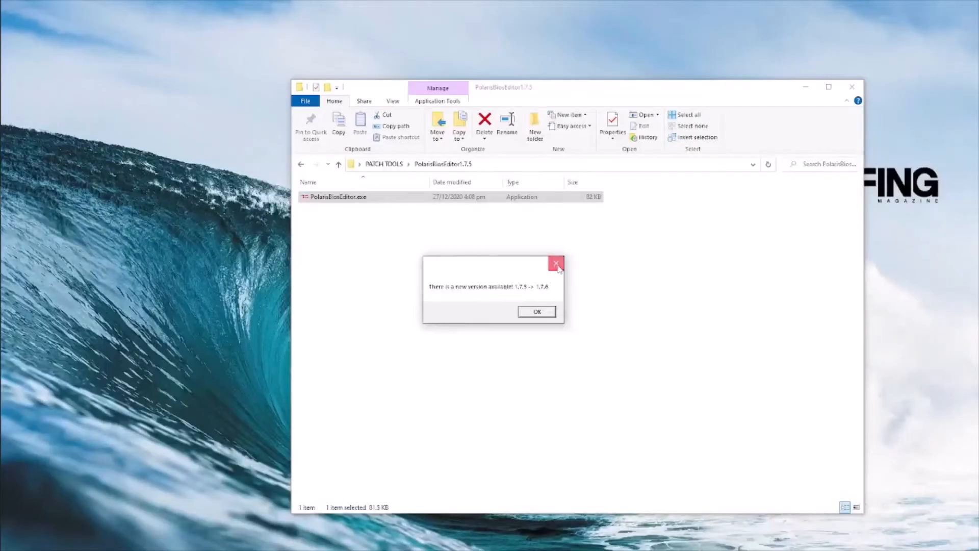
left_click(556, 264)
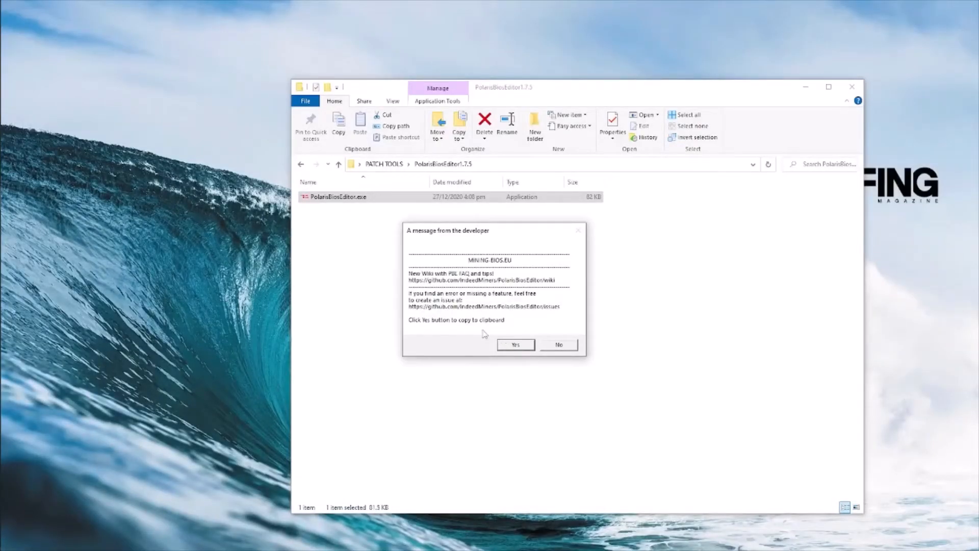
left_click(569, 346)
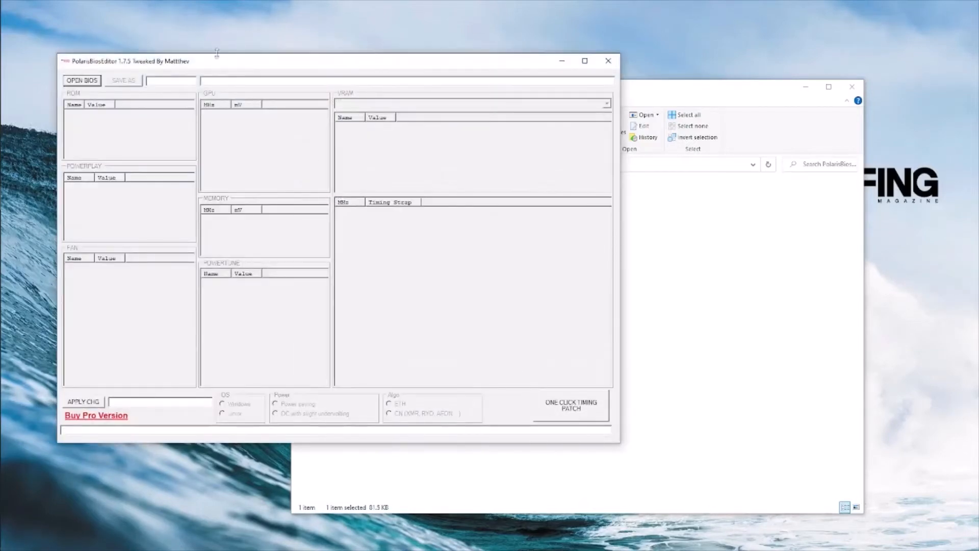
- Reposition the editor window and minimize File Explorer behind it
left_click_drag(218, 60, 455, 79)
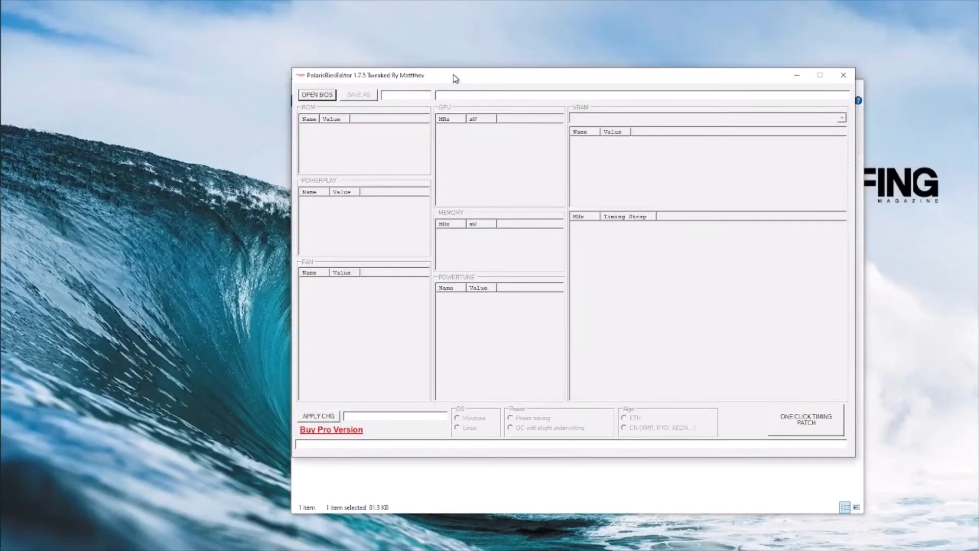
left_click_drag(615, 75, 506, 54)
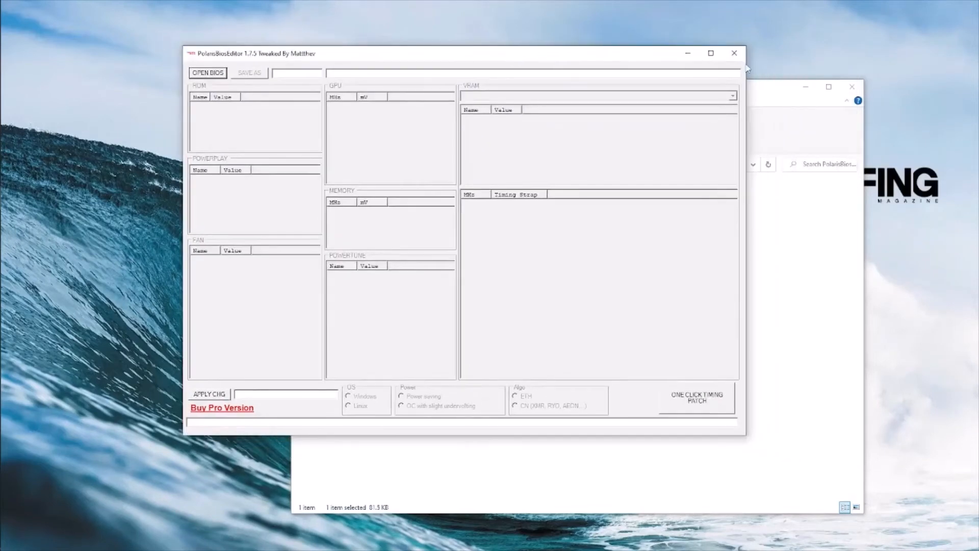
left_click(806, 87)
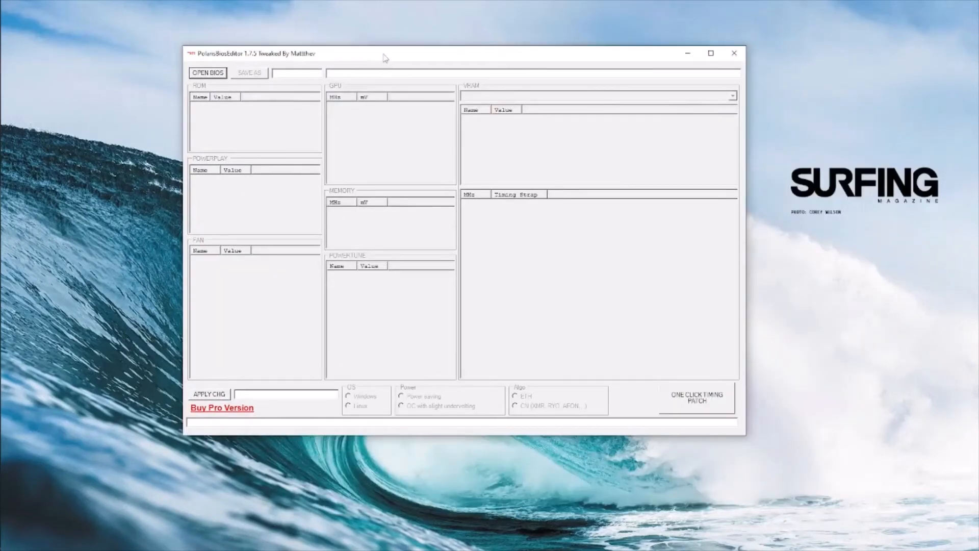
left_click_drag(385, 58, 439, 58)
- Load rx570 4gb gigabyte og.rom from OG BIOS and run ONE CLICK TIMING PATCH
left_click(262, 73)
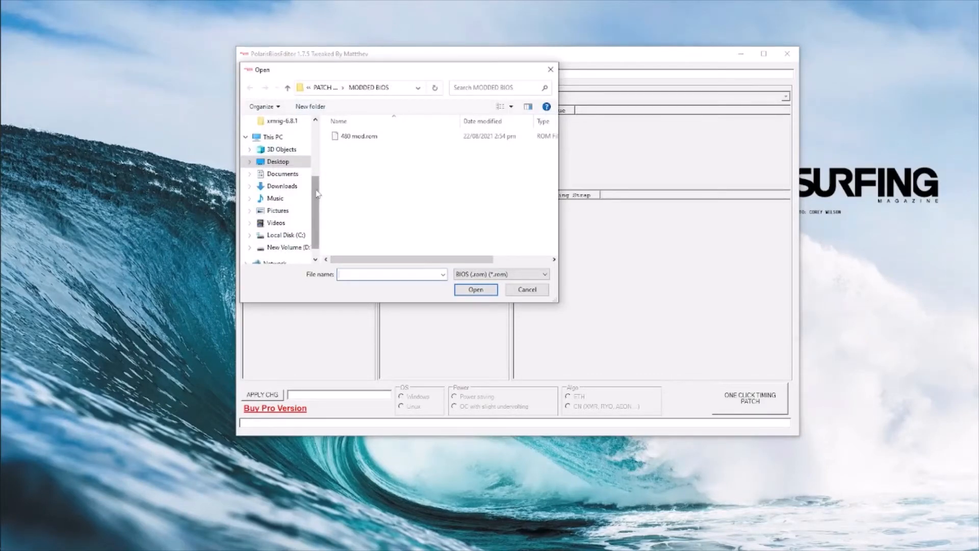
scroll(316, 193, "up", 2)
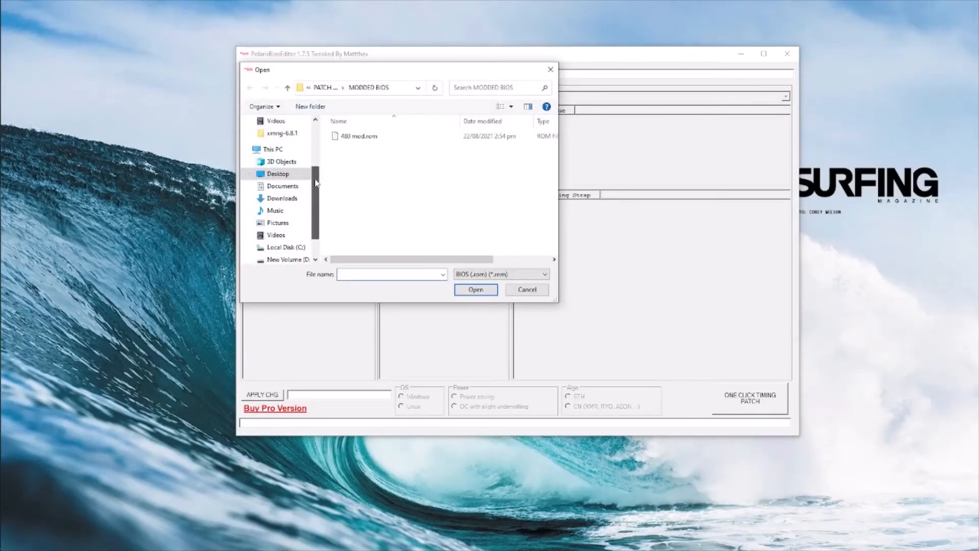
left_click(328, 90)
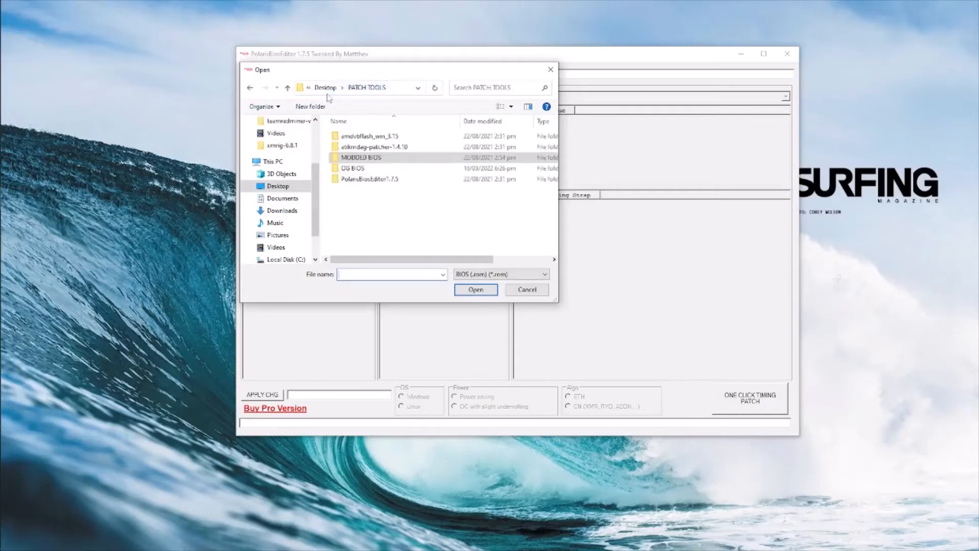
double_click(357, 169)
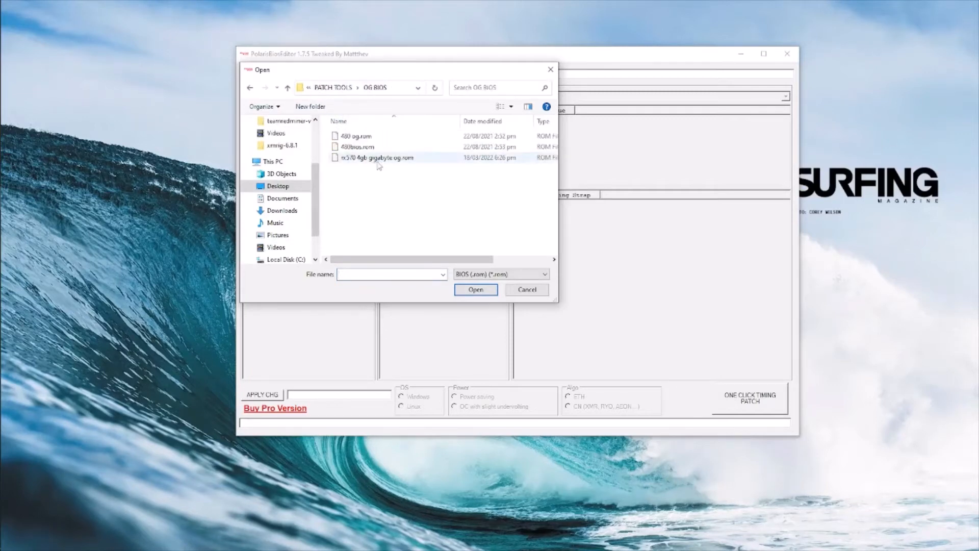
left_click(379, 159)
left_click(473, 291)
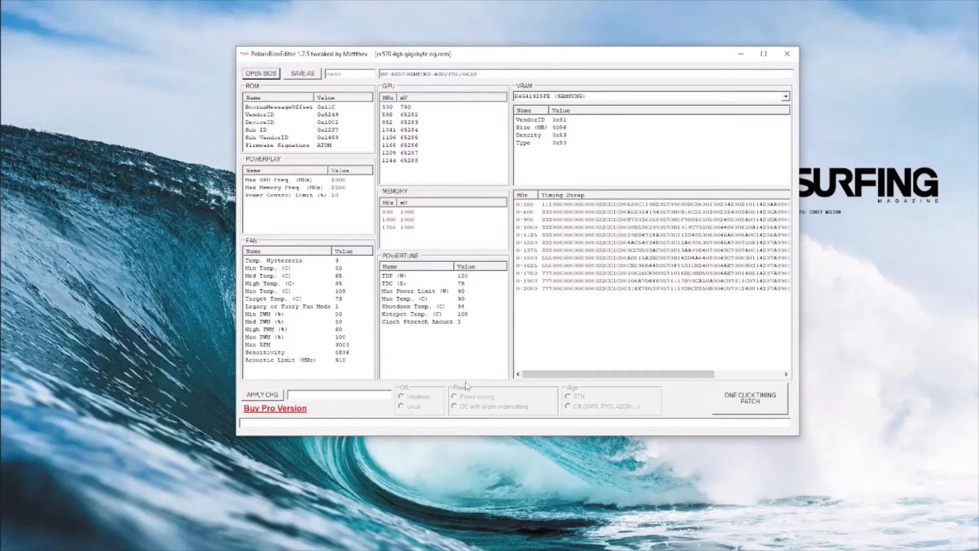
left_click(745, 404)
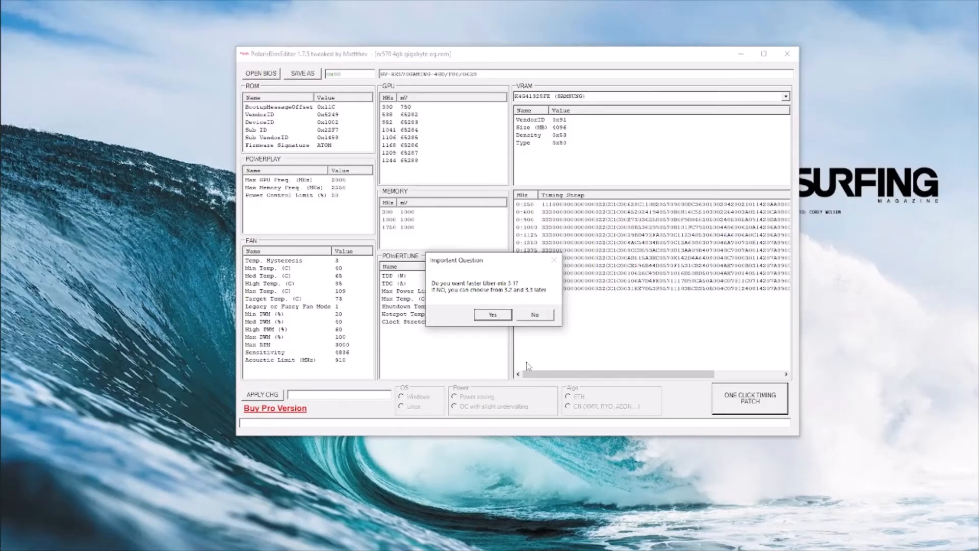
- Decline Uber-mix 3.1 and 3.2 so Uber-mix 3.3 applies, and refuse the Pro offer
left_click(533, 317)
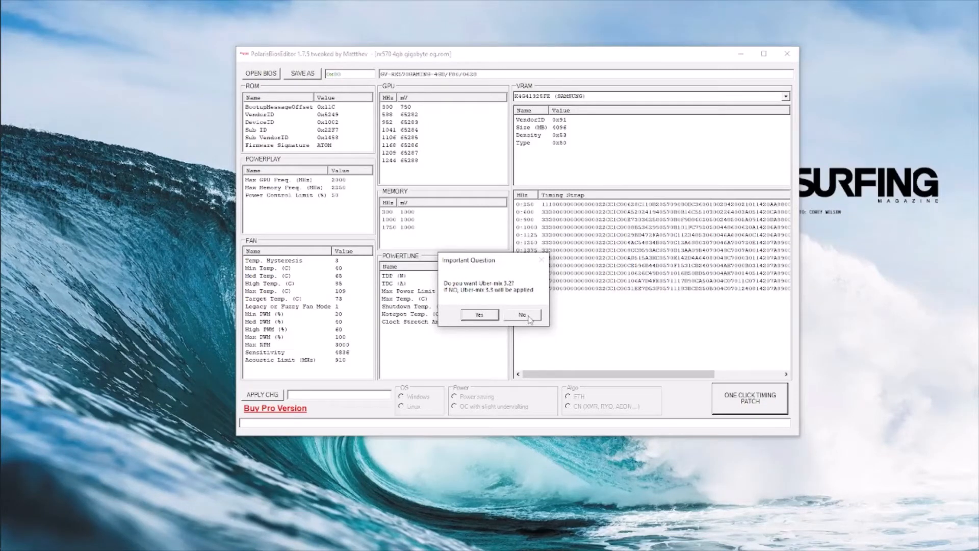
left_click(529, 317)
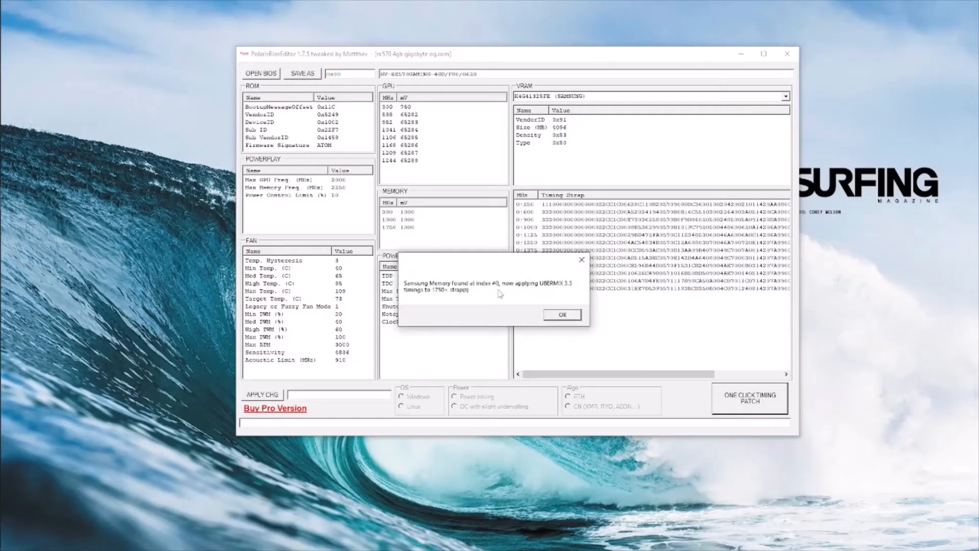
left_click(562, 314)
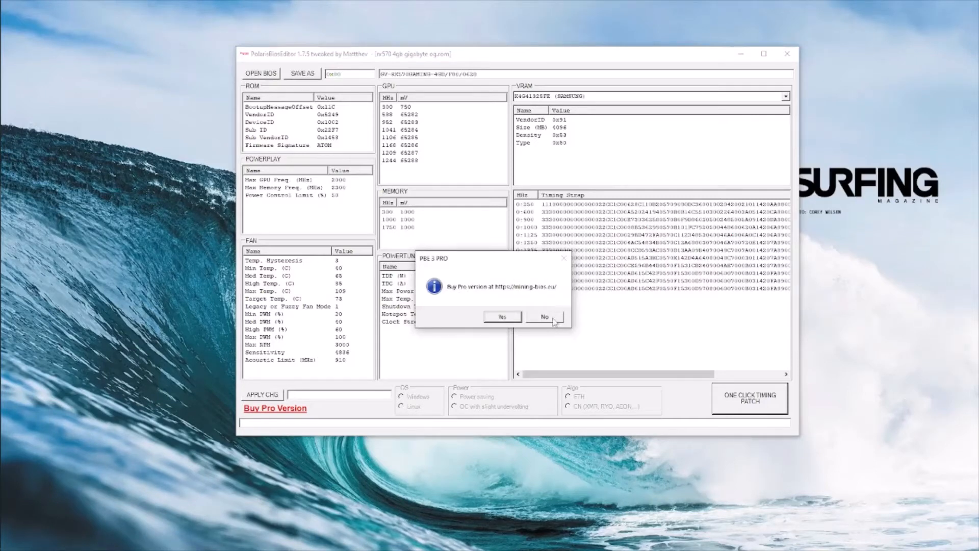
left_click(544, 316)
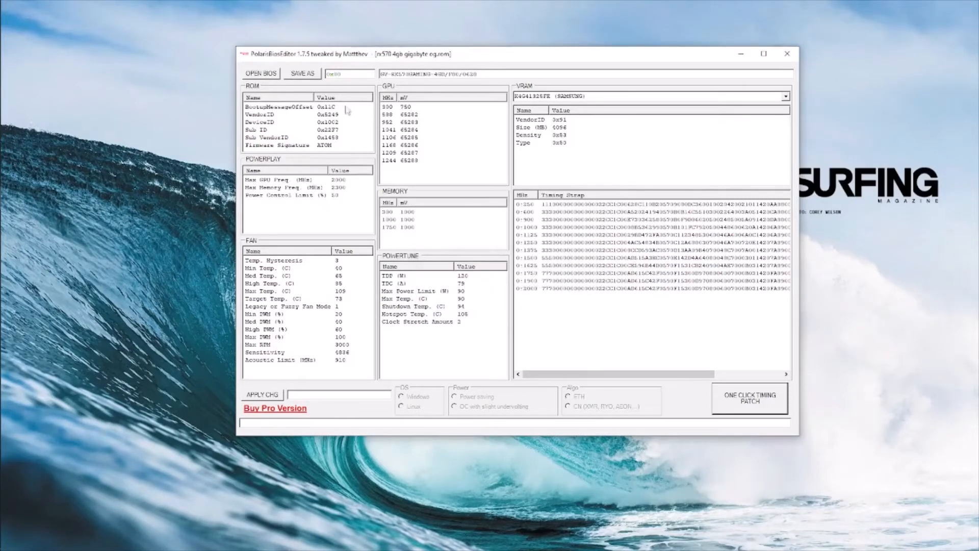
left_click(305, 74)
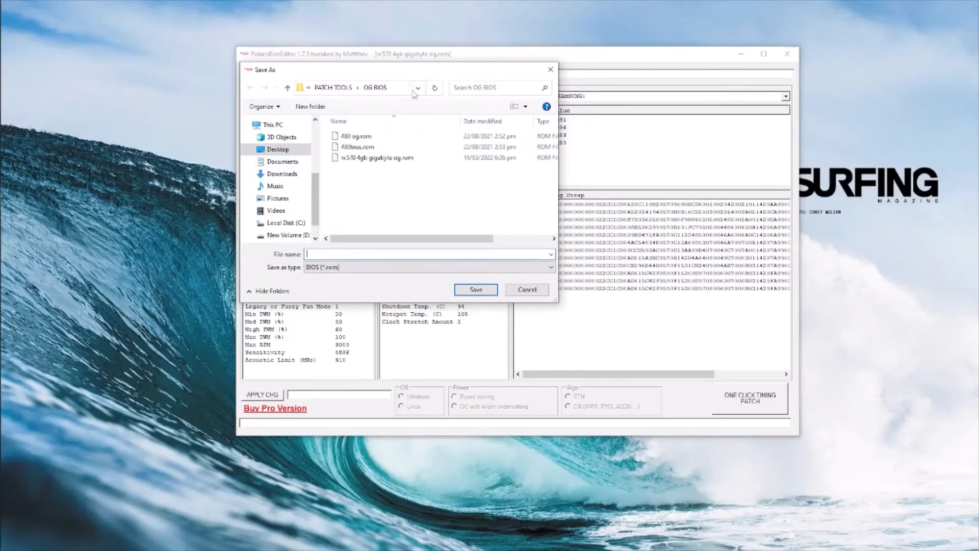
- Save the patched BIOS as 'rx570 mod' in PATCH TOOLS > MODDED BIOS
left_click(343, 93)
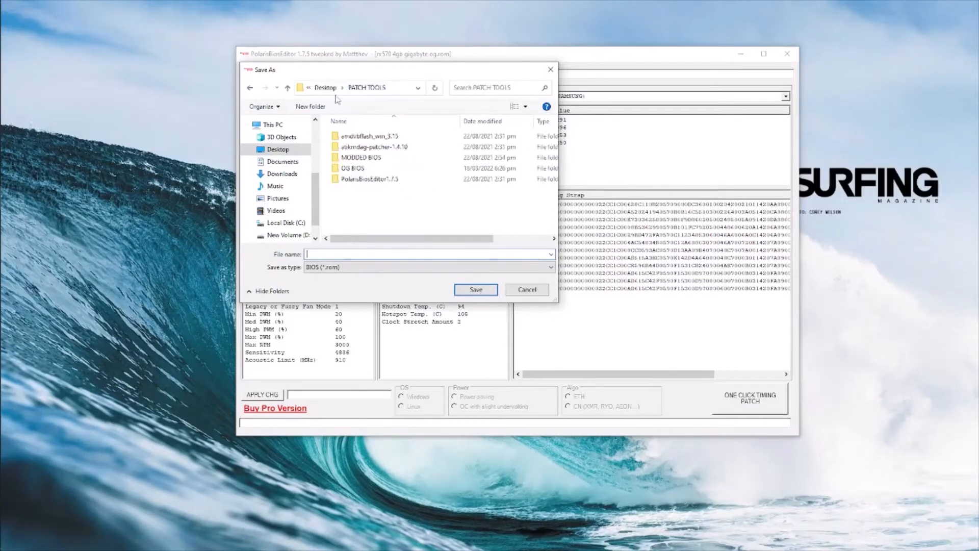
double_click(357, 157)
left_click(355, 255)
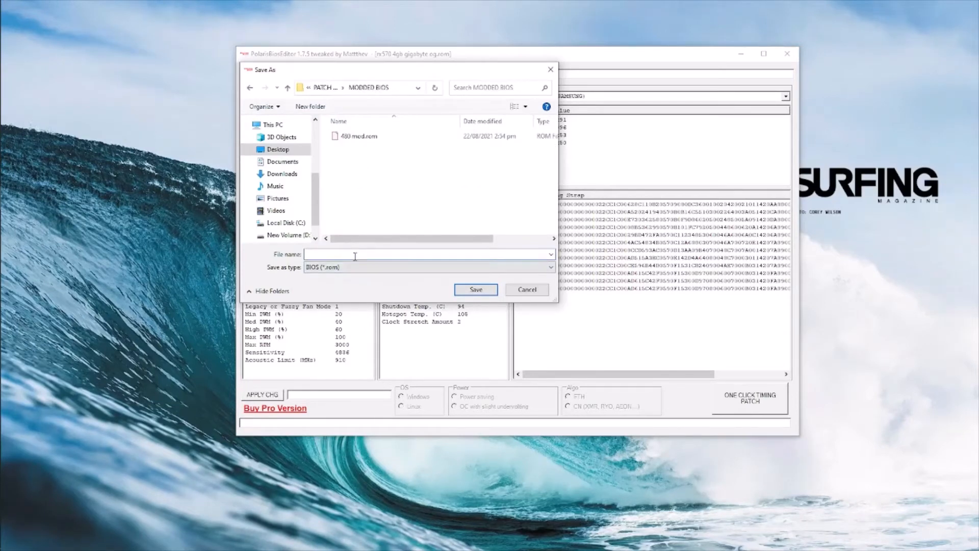
type("rx570 modded")
key("BackSpace")
key("BackSpace")
key("BackSpace")
left_click(476, 292)
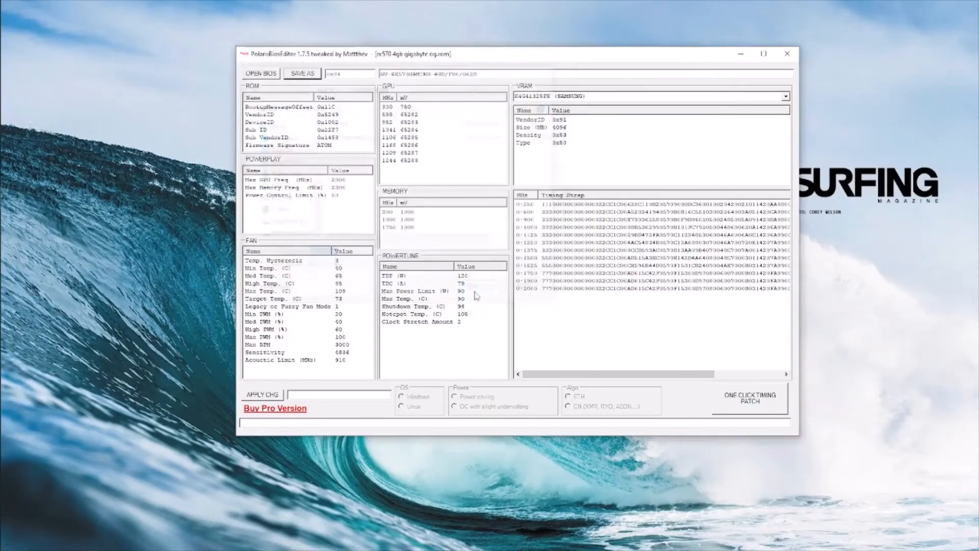
- Close the editor, verify rx570 mod.rom in MODDED BIOS, then open amdvbflash_win_3.15
left_click(787, 54)
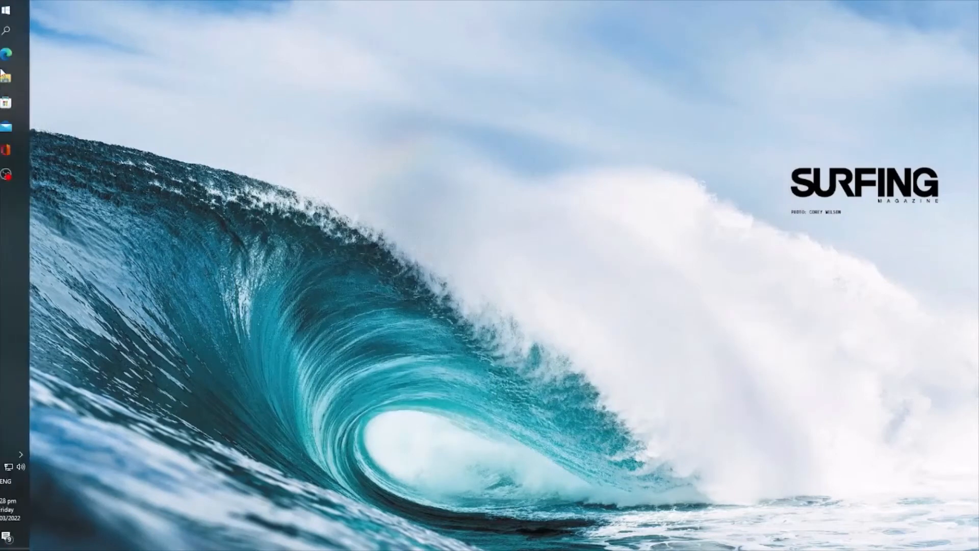
left_click(10, 77)
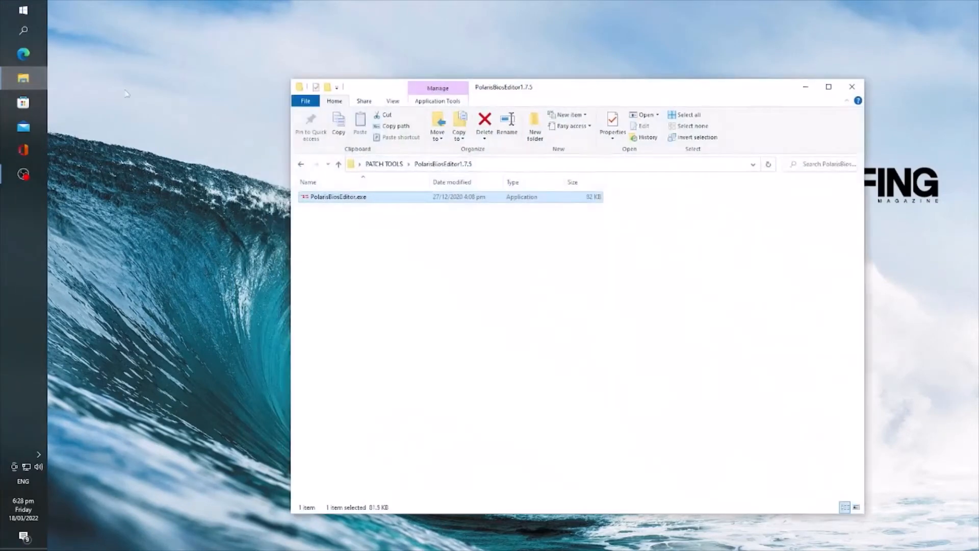
left_click(393, 164)
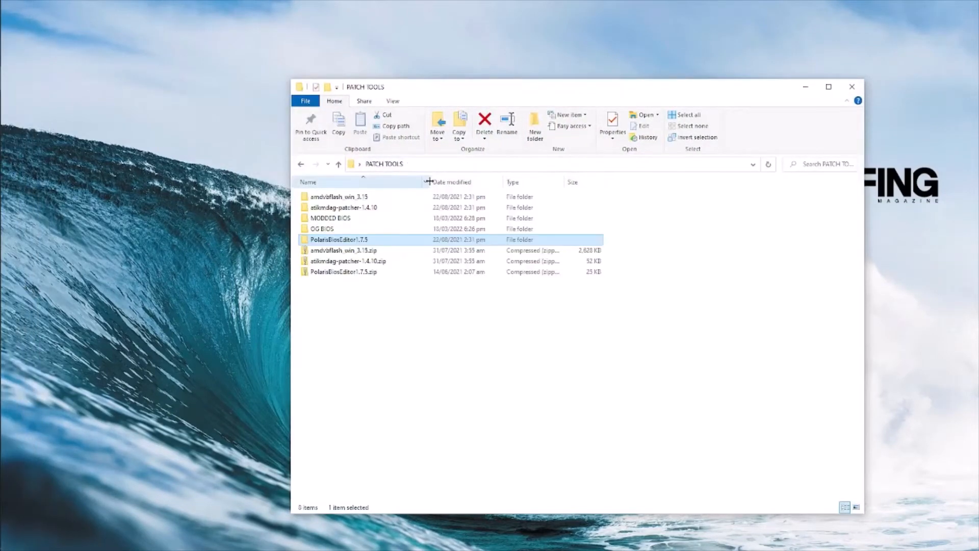
double_click(345, 218)
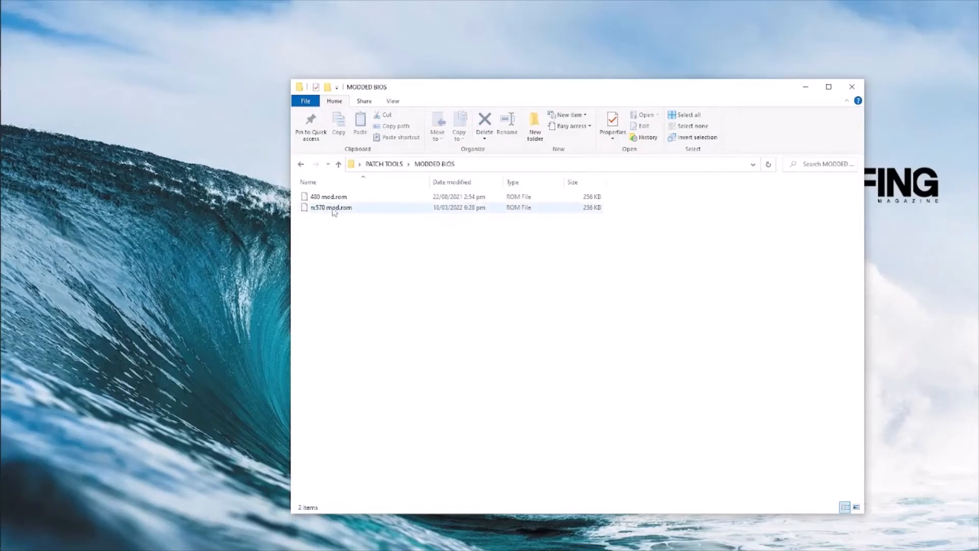
key("BackSpace")
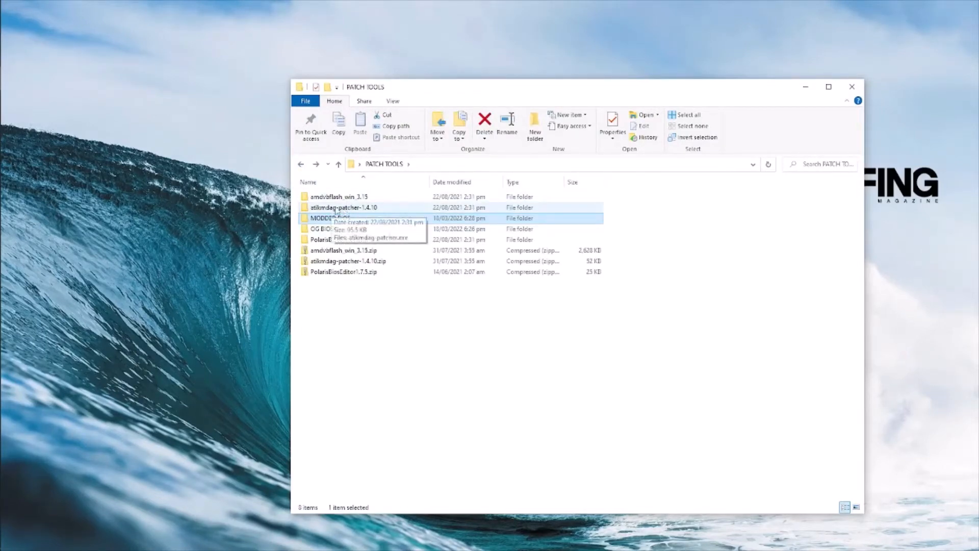
double_click(340, 198)
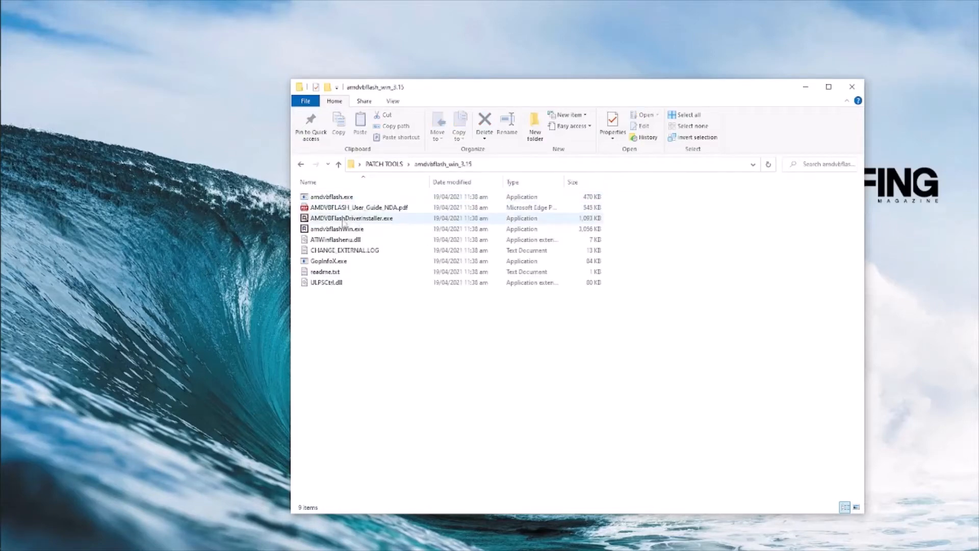
- Run AMDVBFlashDriverInstaller.exe as administrator, install with 'i', and close it after success
right_click(357, 218)
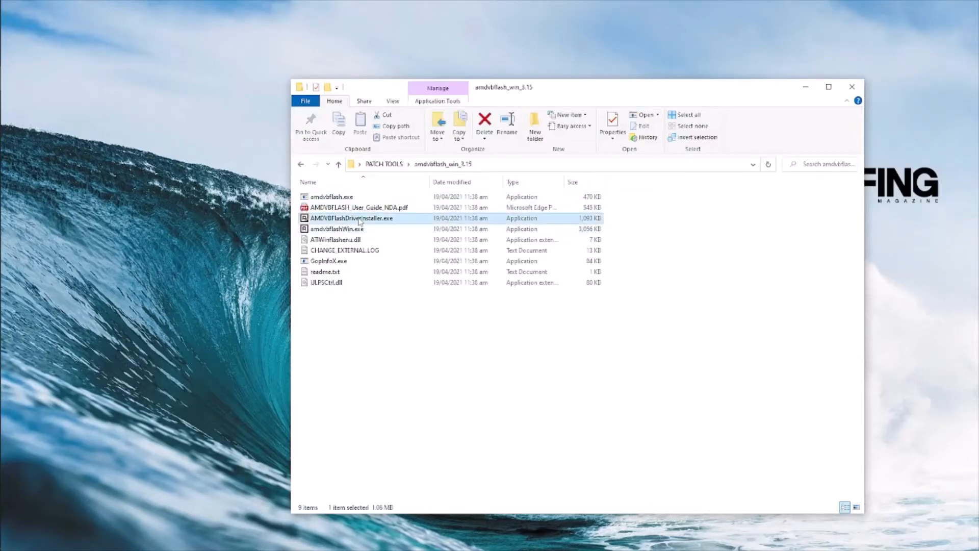
left_click(396, 236)
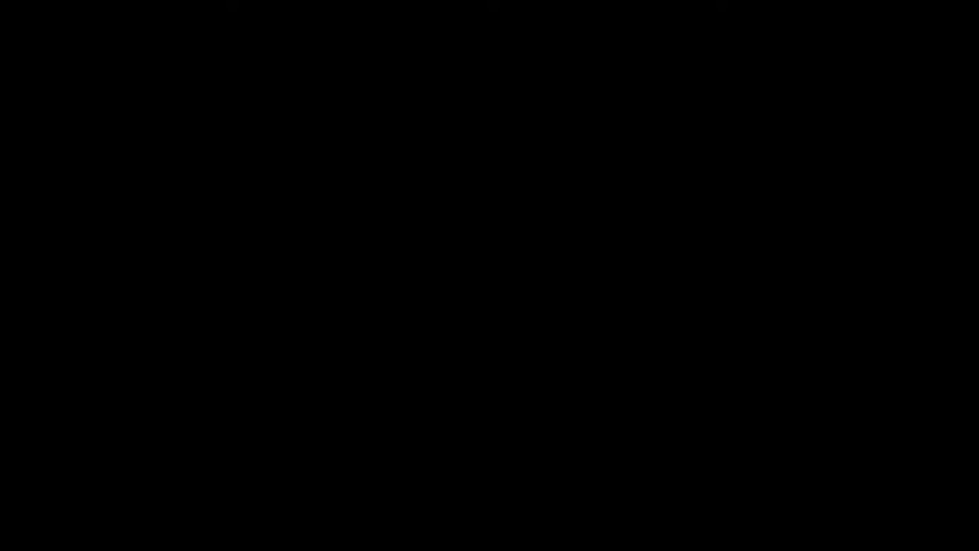
left_click(435, 323)
type("i")
key("Return")
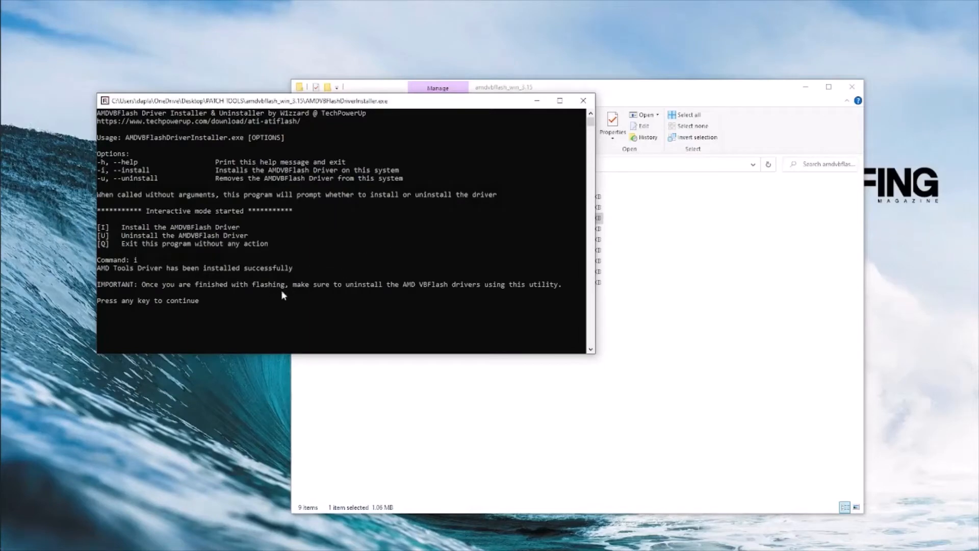
key("Return")
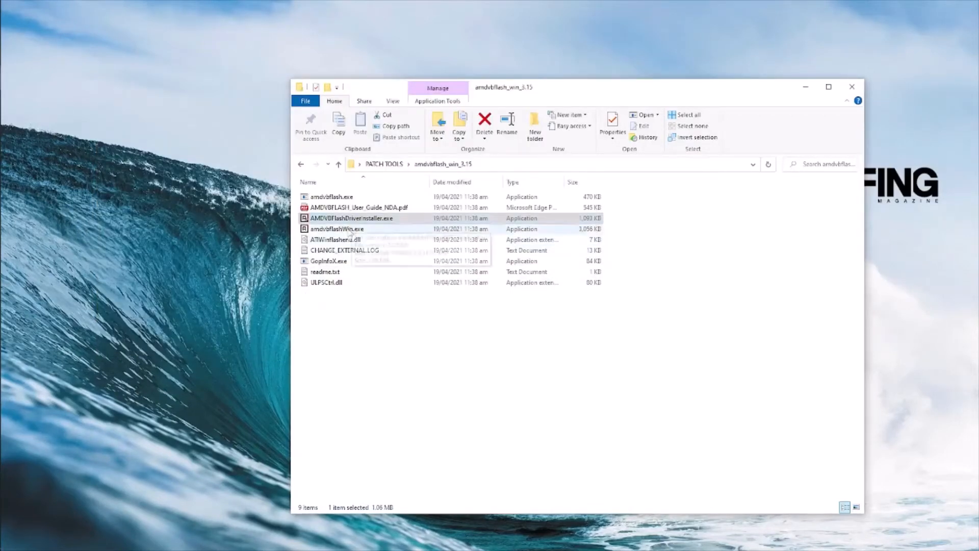
- Copy rx570 mod.rom from the MODDED BIOS folder
right_click(340, 230)
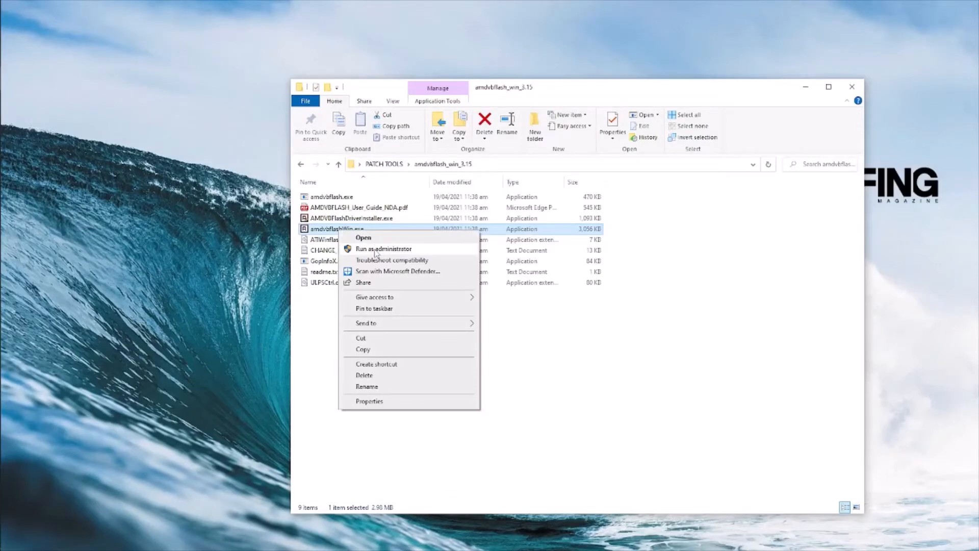
left_click(598, 347)
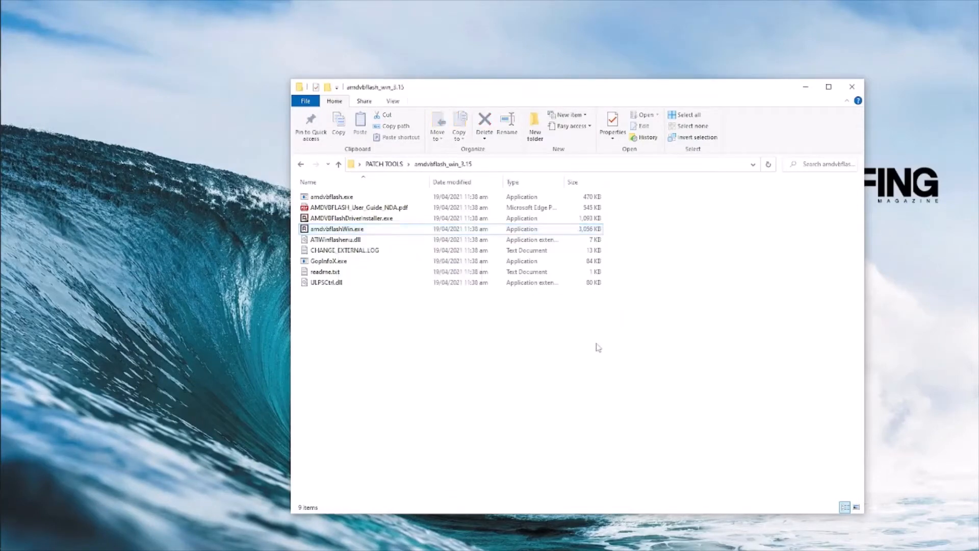
left_click(301, 164)
double_click(339, 221)
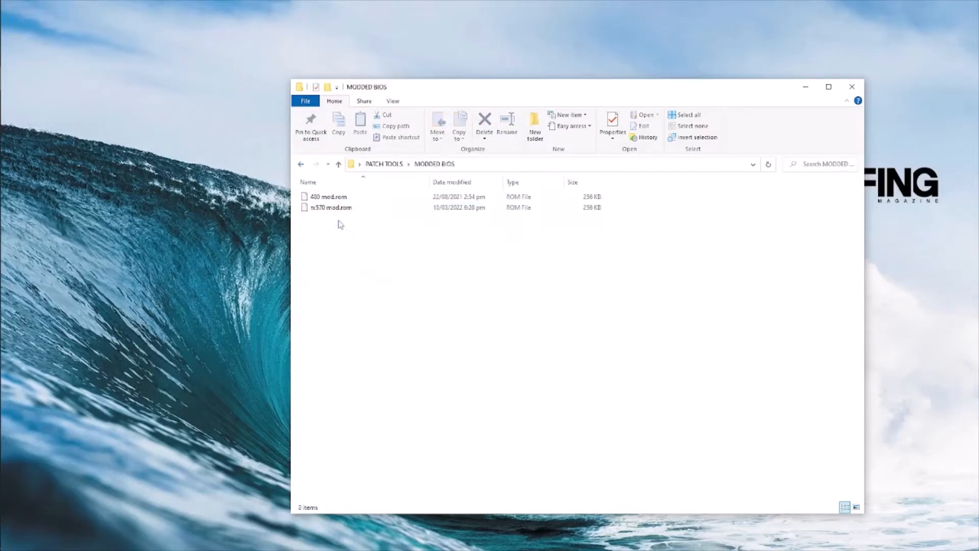
left_click(334, 209)
right_click(333, 210)
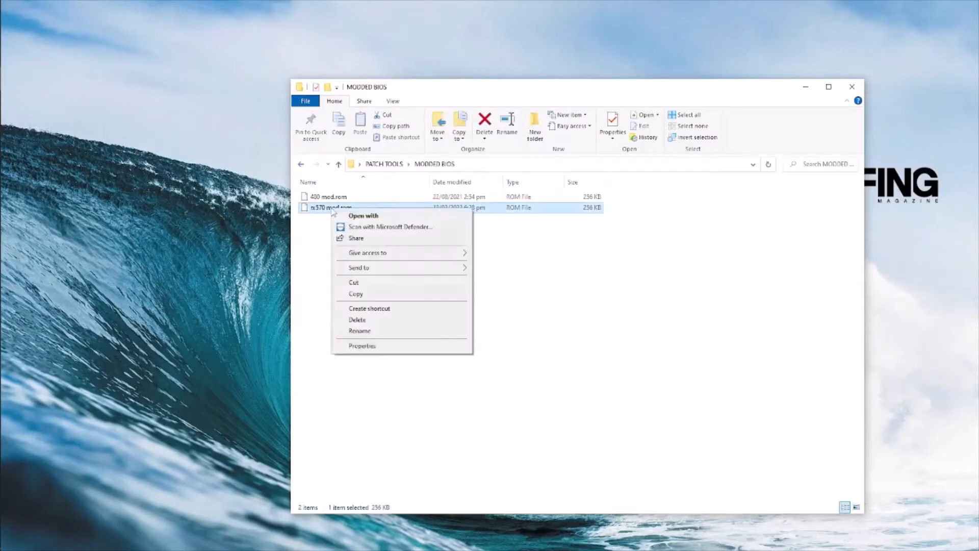
left_click(357, 294)
- Paste rx570 mod.rom into the amdvbflash_win_3.15 folder, which now holds 10 items
left_click(302, 164)
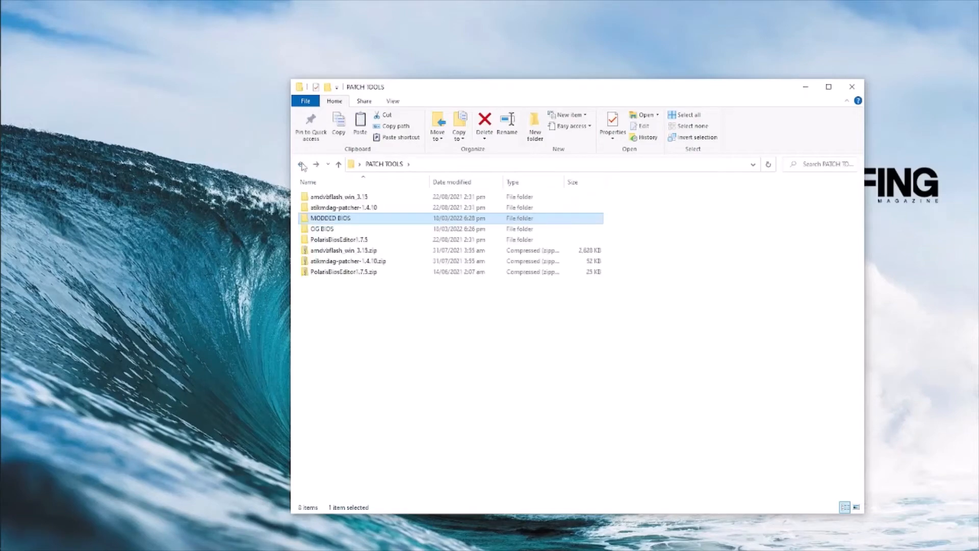
double_click(339, 197)
right_click(357, 333)
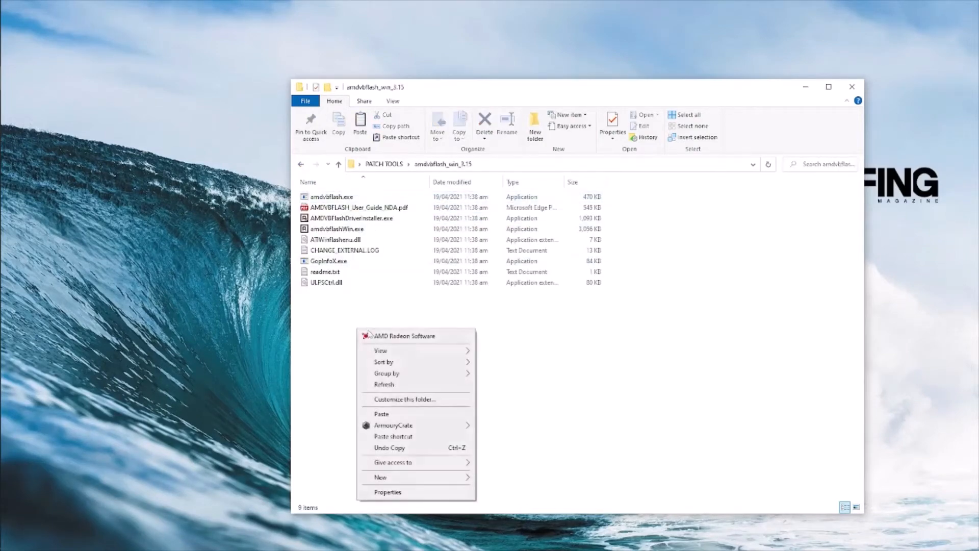
left_click(378, 412)
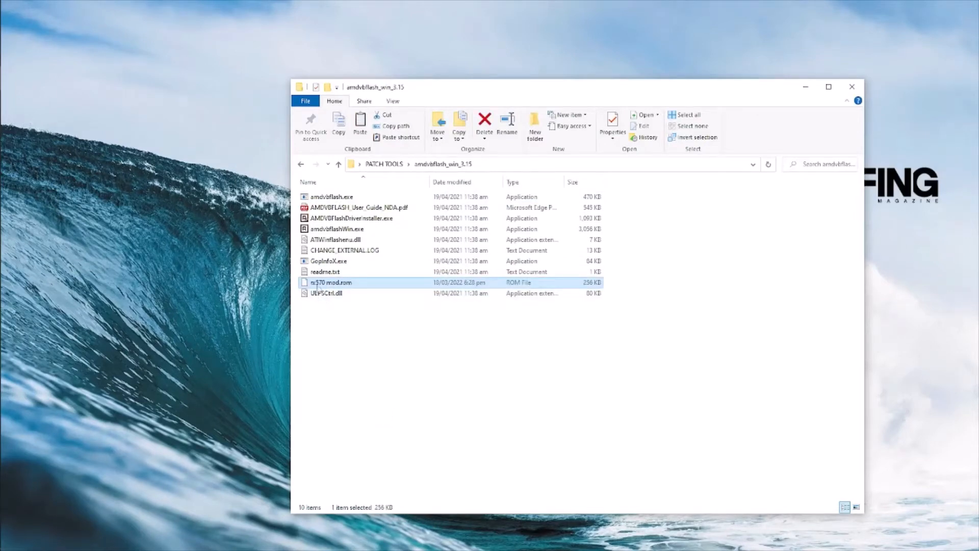
left_click(330, 333)
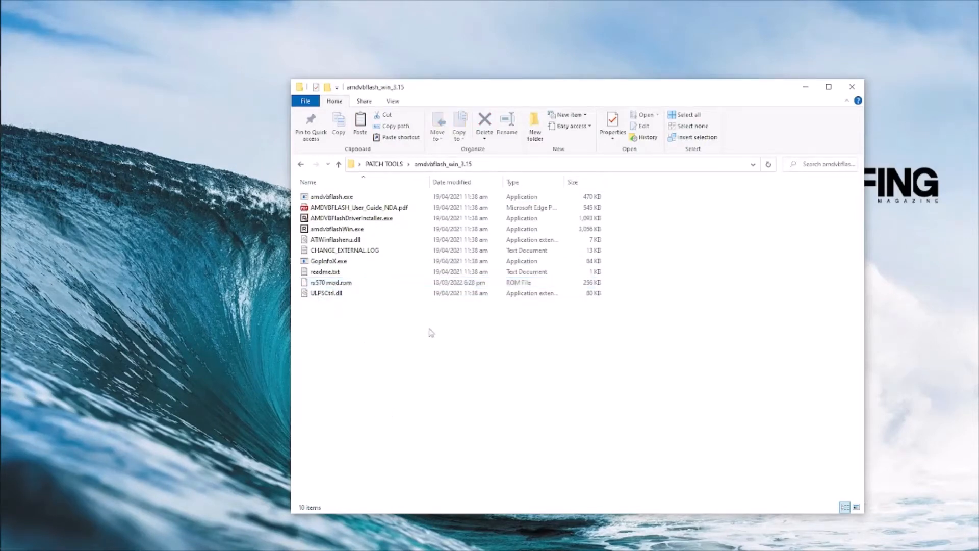
- Launch Command Prompt with administrator rights
left_click(9, 35)
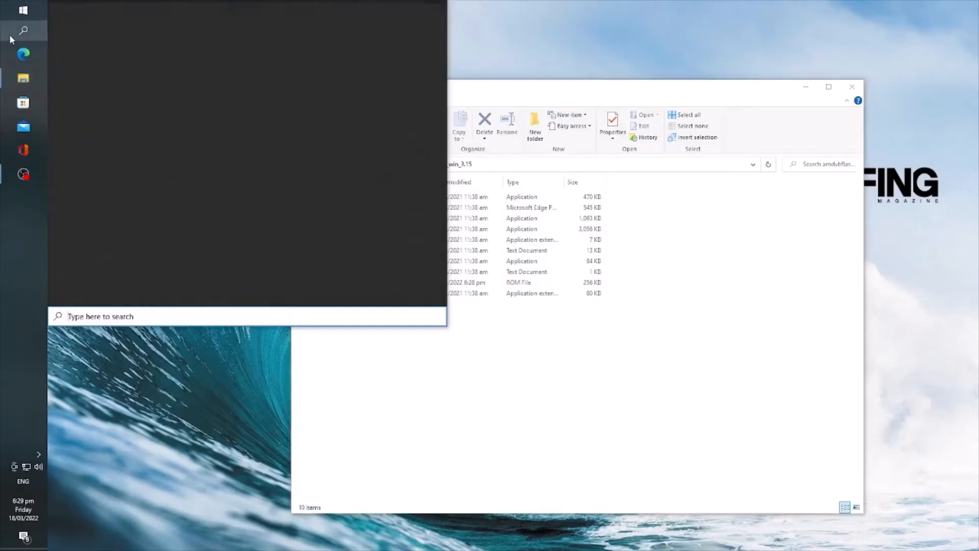
type("com")
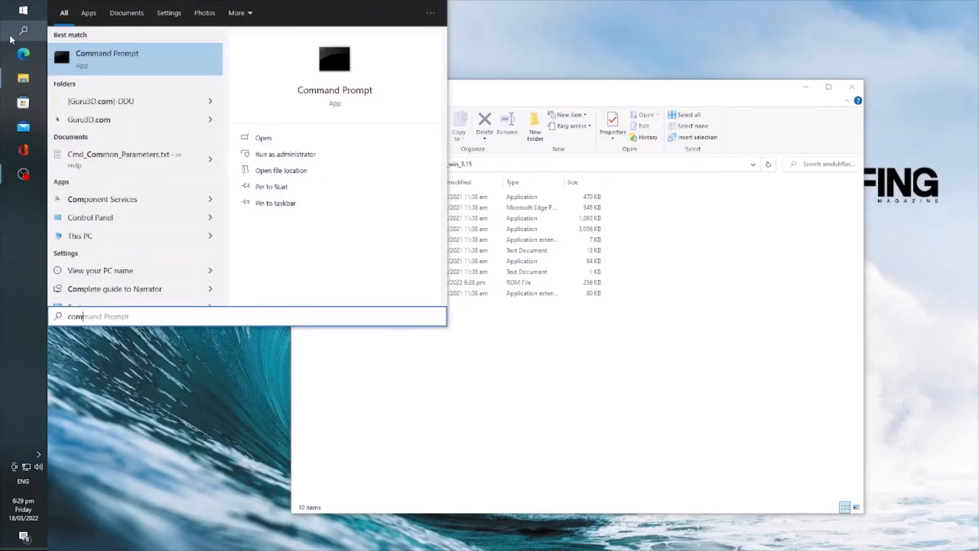
right_click(104, 60)
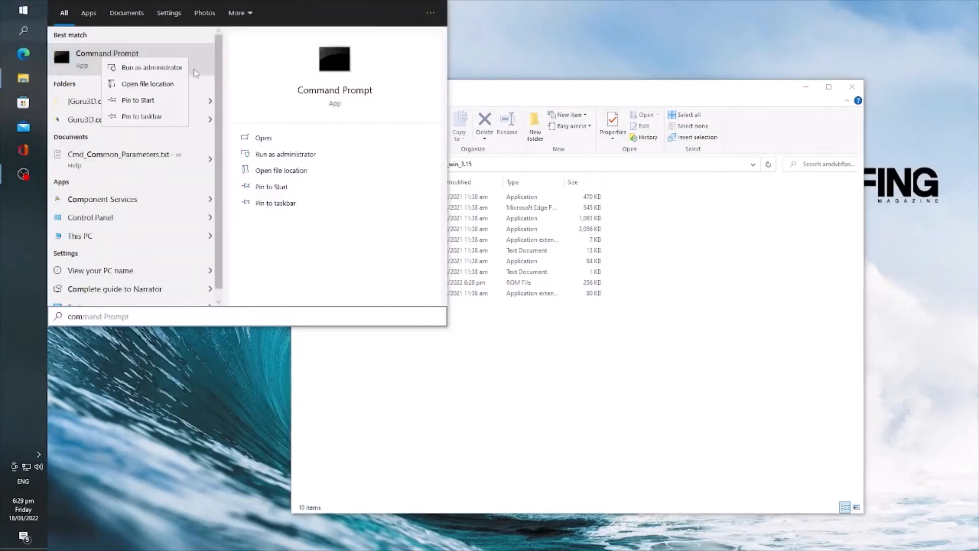
left_click(153, 68)
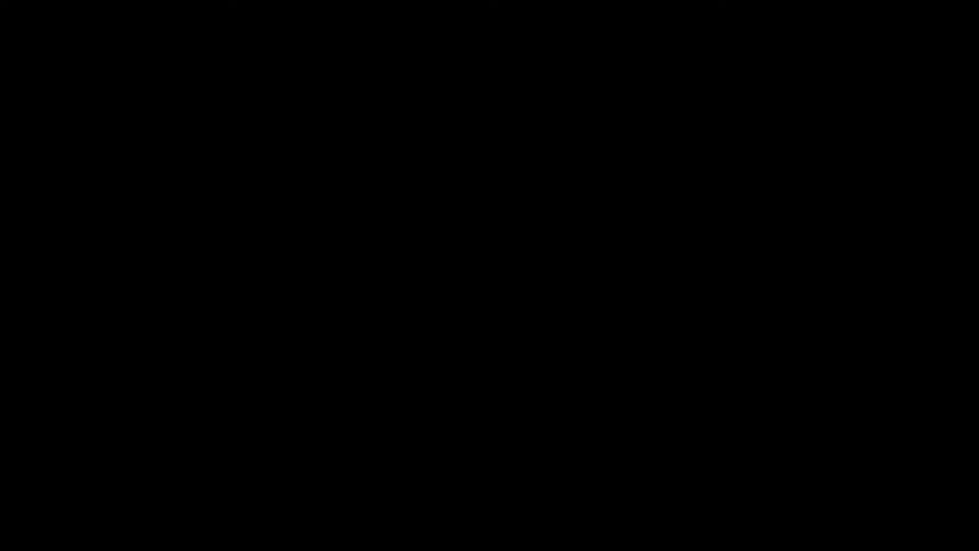
- Change directory to the amdvbflash_win_3.15 folder path copied from Explorer
type("cd")
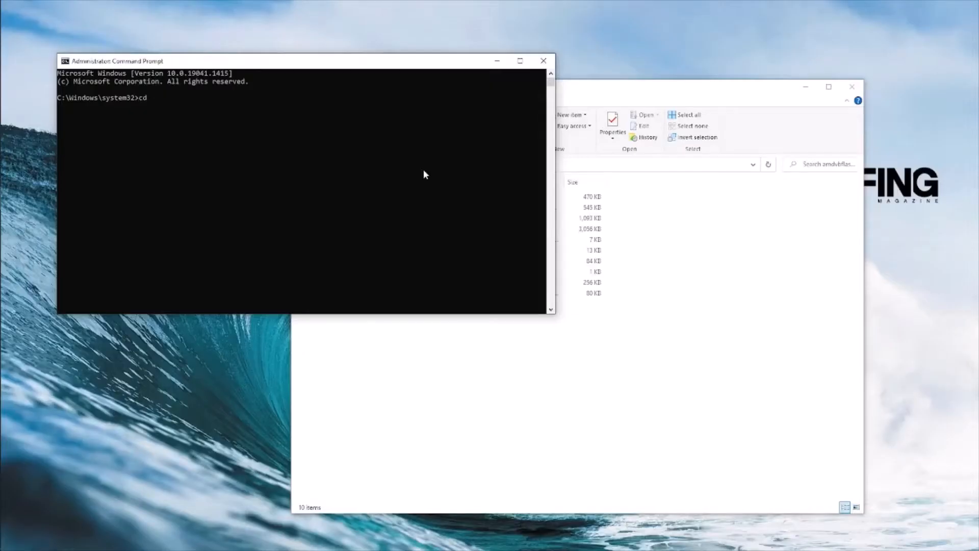
left_click(653, 92)
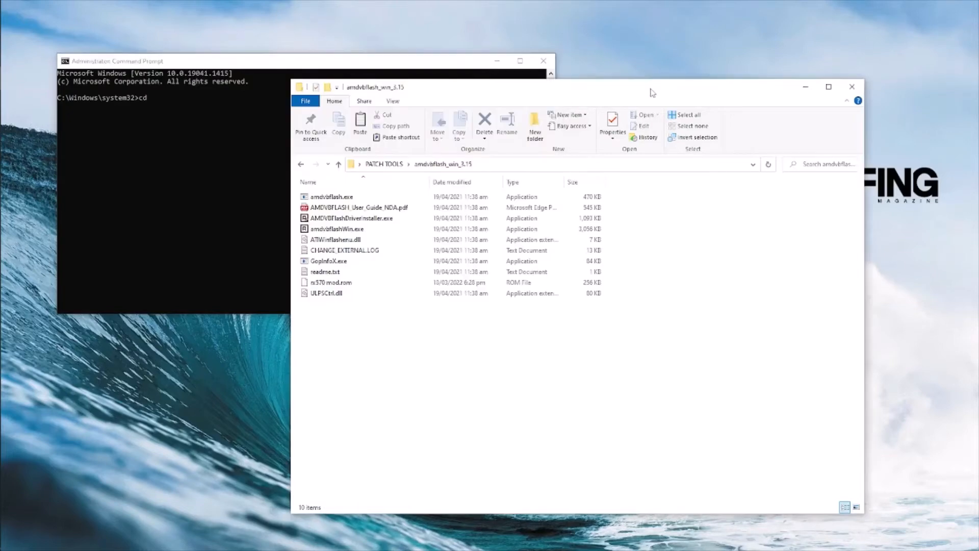
right_click(447, 169)
left_click(467, 175)
left_click(178, 87)
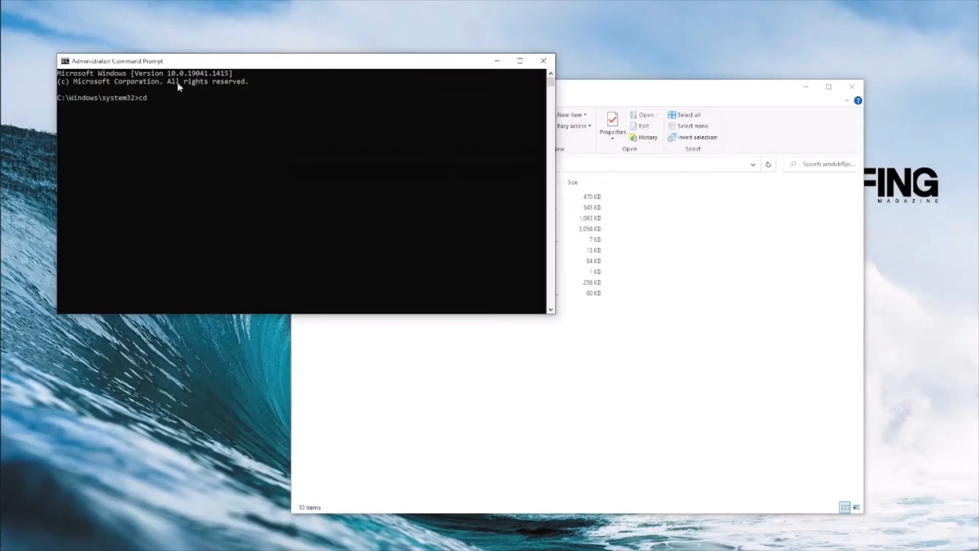
type("cd")
key("ctrl+v")
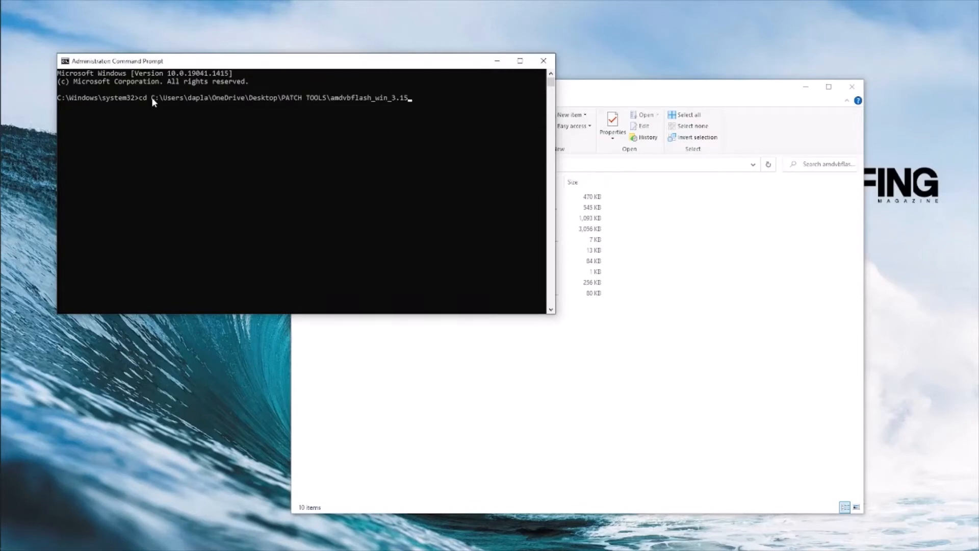
key("Return")
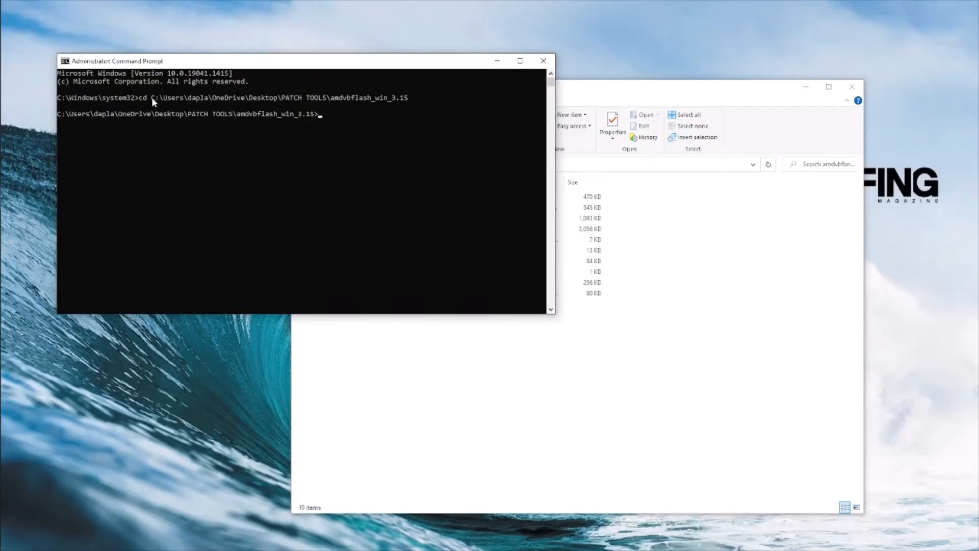
- Run amdvbflash -i, showing adapter 0 as Polaris10 with GD25Q41B flash, then type amdvbflash -p 0 -fp
type("amdvbflash -i")
key("Return")
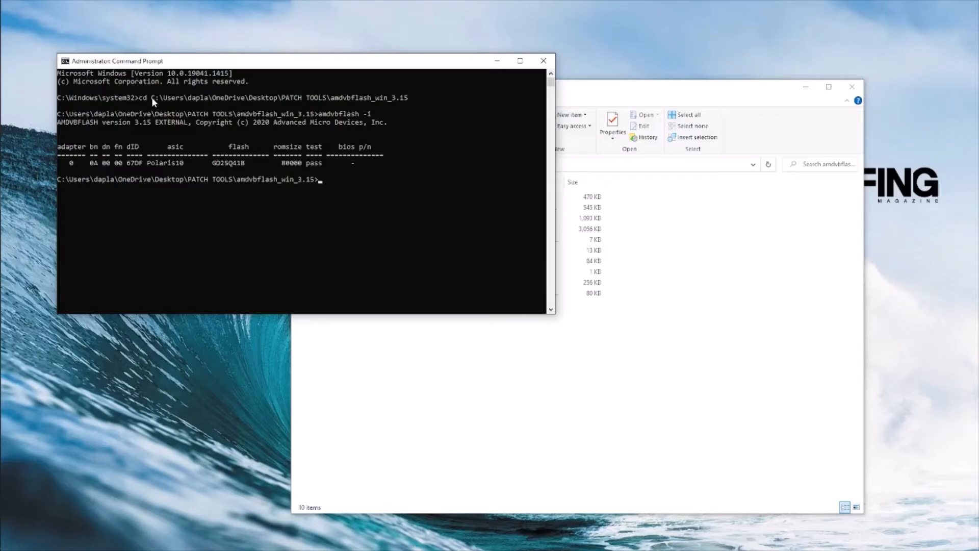
type("amdvbflash -p 0 -fp")
- Copy the ROM file name from Explorer and try flashing with 'rx570 mod.rom'
left_click(578, 87)
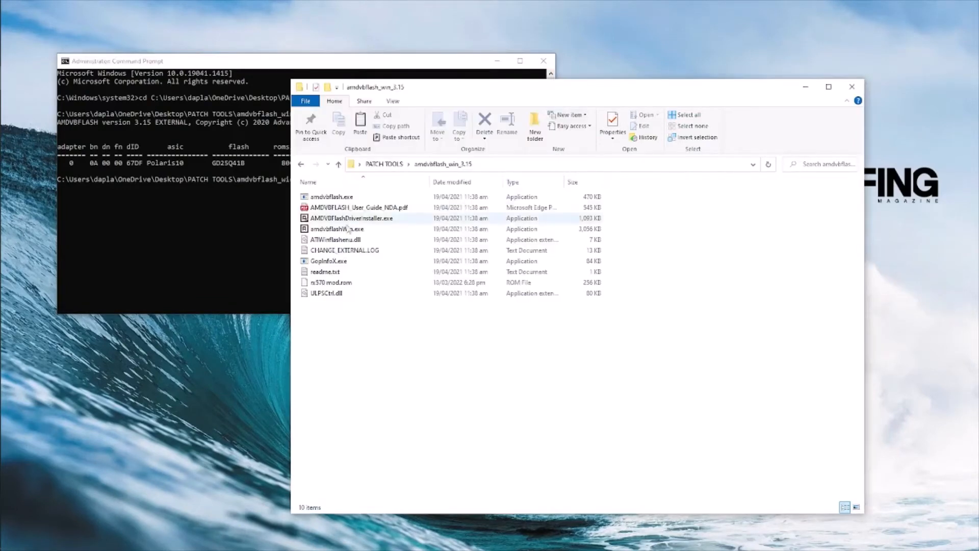
left_click(330, 286)
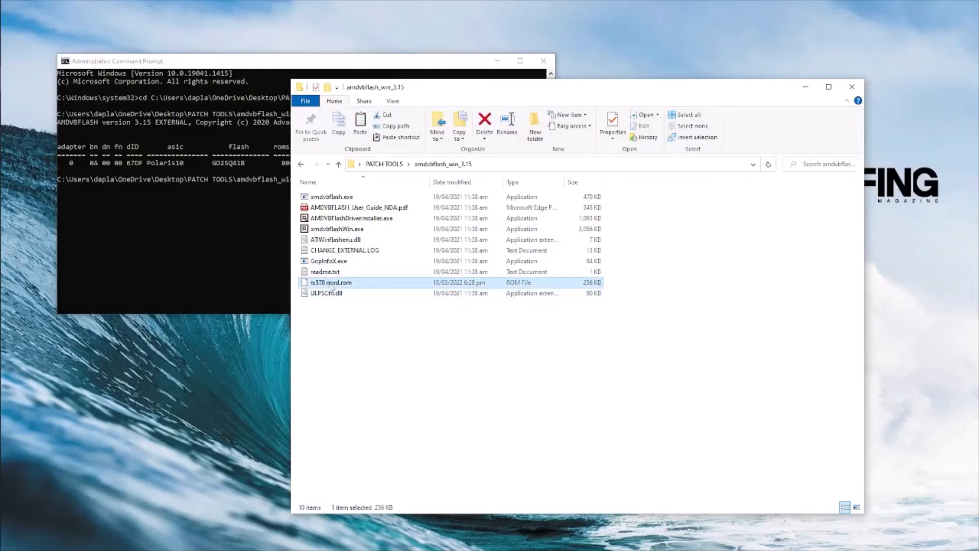
left_click(331, 283)
right_click(330, 283)
left_click(354, 317)
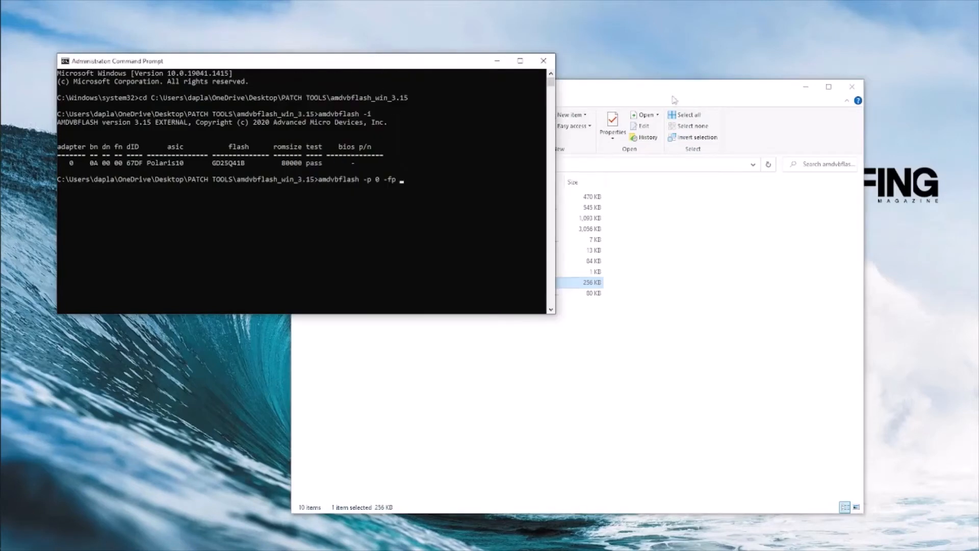
left_click(674, 100)
left_click(294, 377)
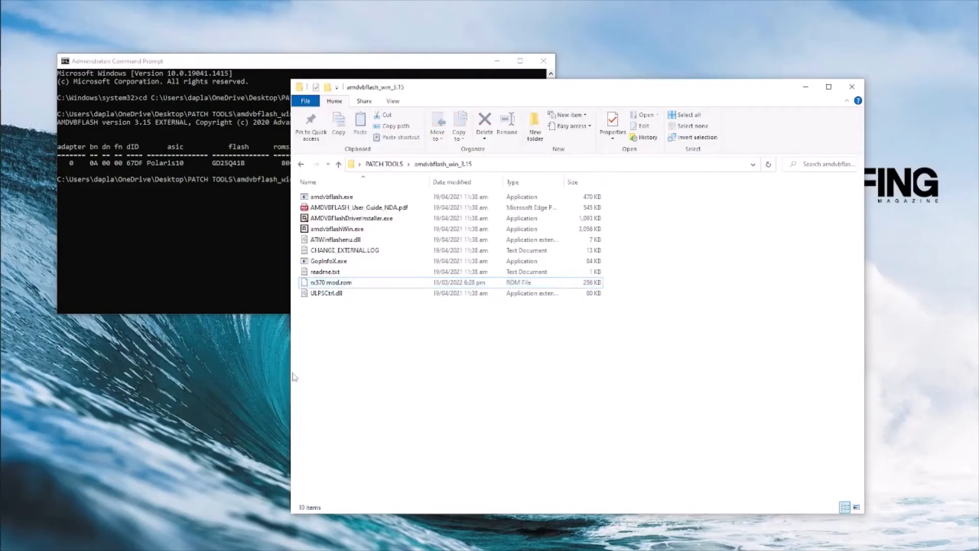
left_click(440, 67)
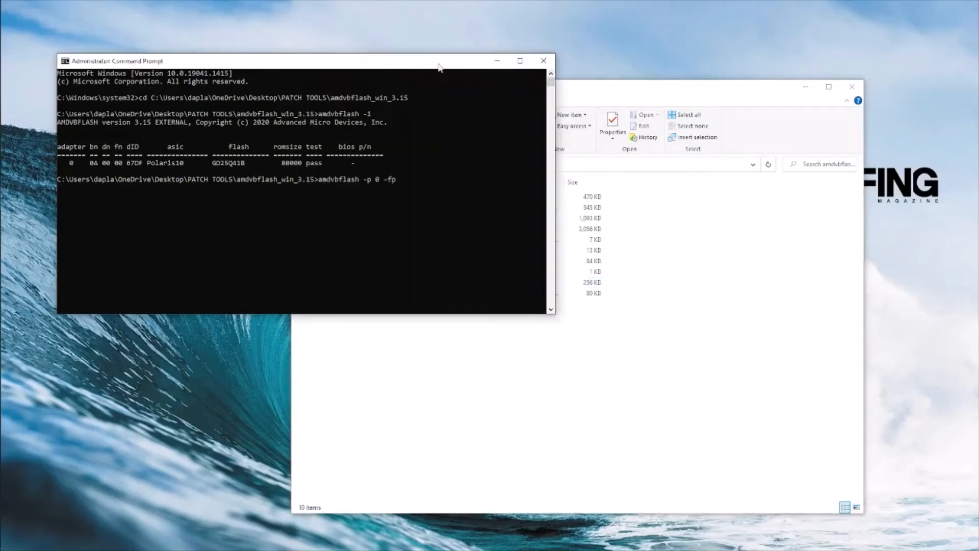
type("rx570 mod.rom")
key("Return")
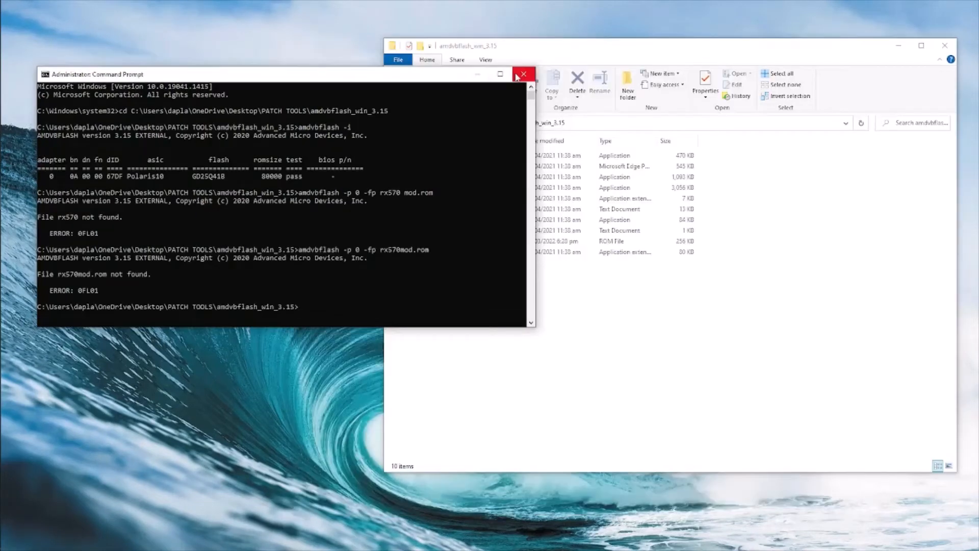
- Run amdvbflash -p 0 -fp rx570mod.rom, flashing and verifying 80000h bytes on adapter 0
scroll(344, 199, "down", 1)
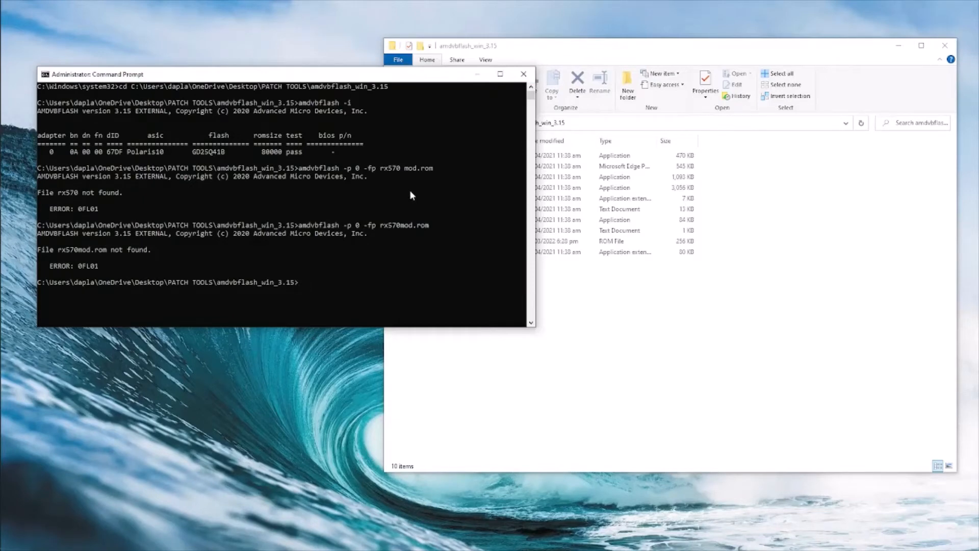
left_click(725, 195)
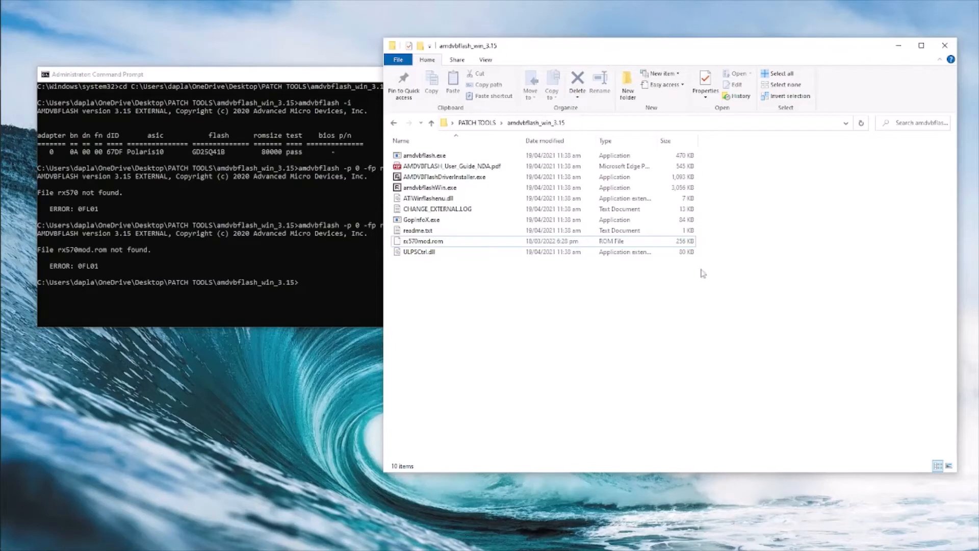
left_click_drag(631, 46, 683, 79)
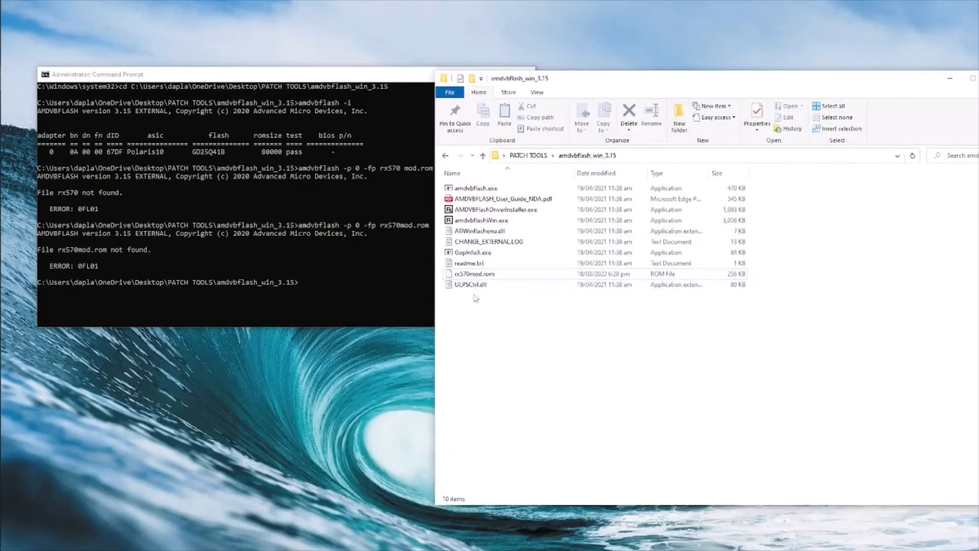
left_click(414, 78)
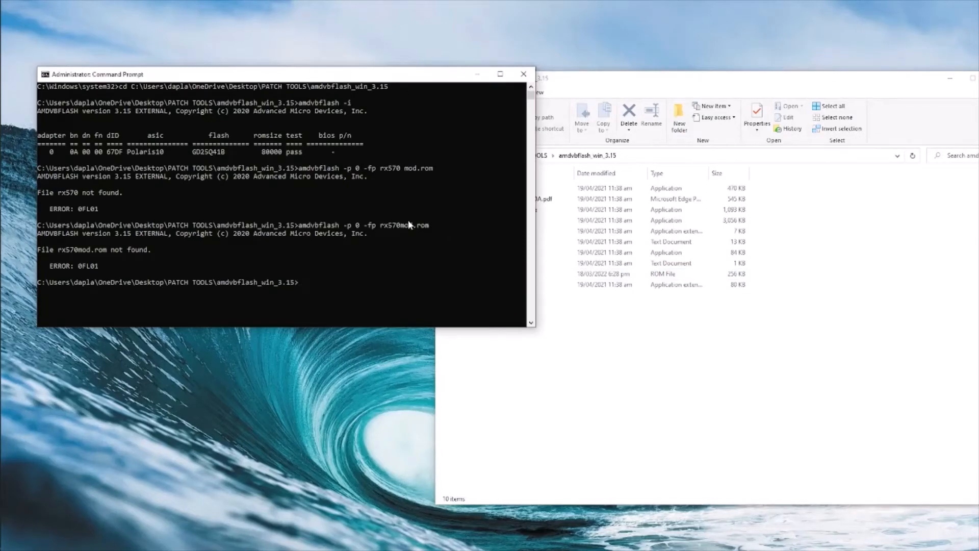
type("amdvbflash -p 0 -fp rx570mod.rom")
key("Return")
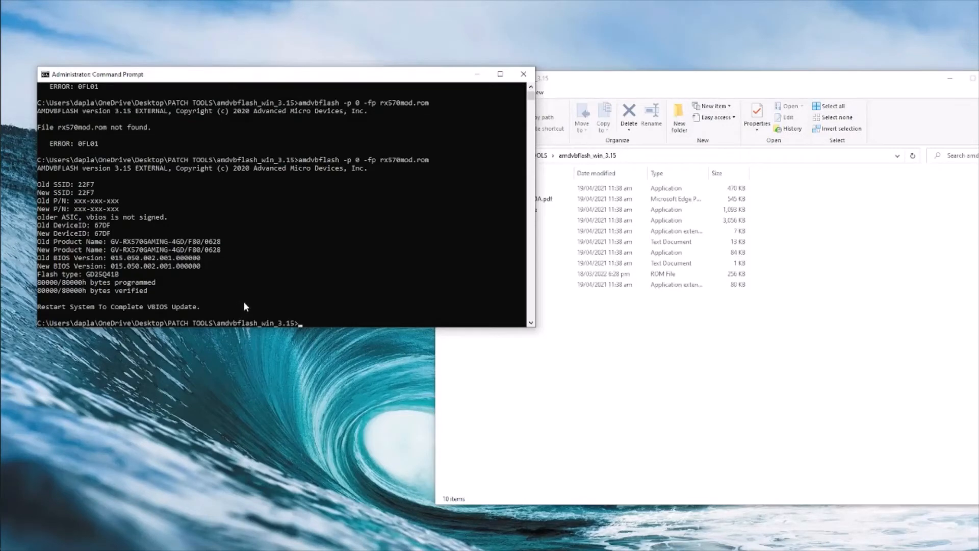
left_click(621, 87)
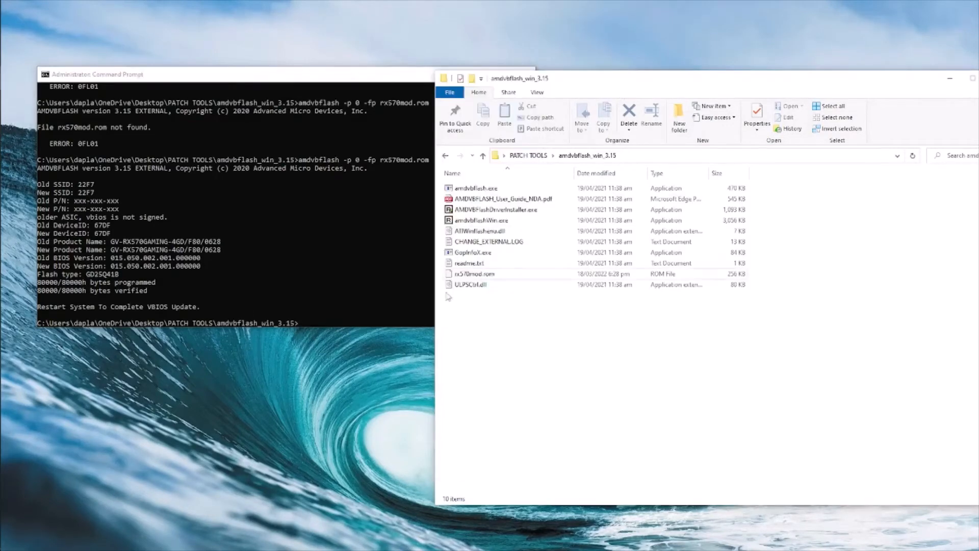
left_click(375, 99)
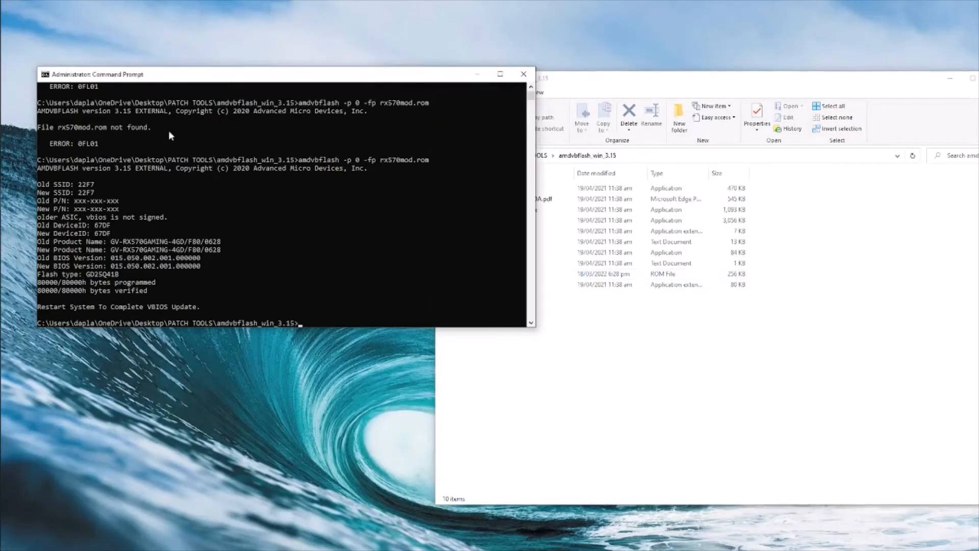
- Close Command Prompt, uninstall the AMD Tools driver with AMDVBFlashDriverInstaller.exe, and exit it
left_click(524, 76)
left_click(495, 221)
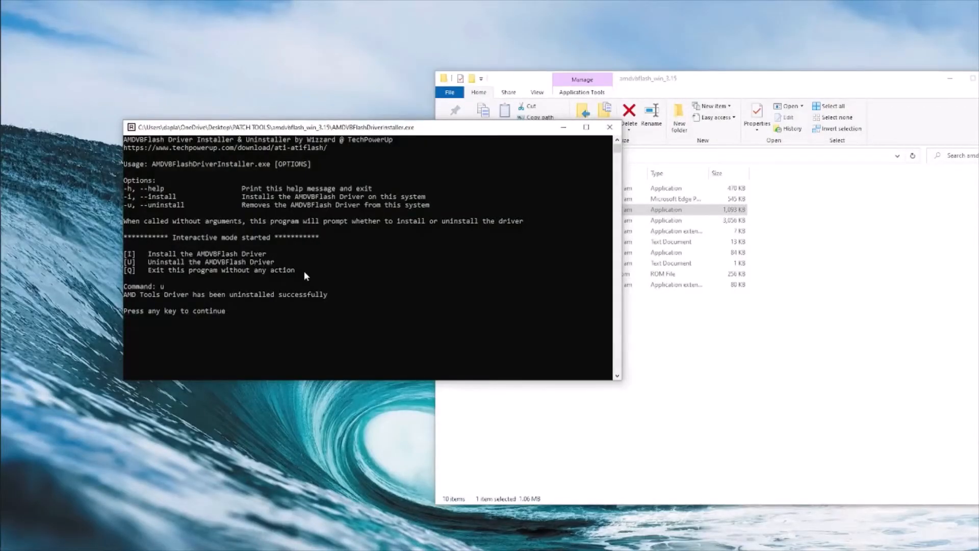
key("Return")
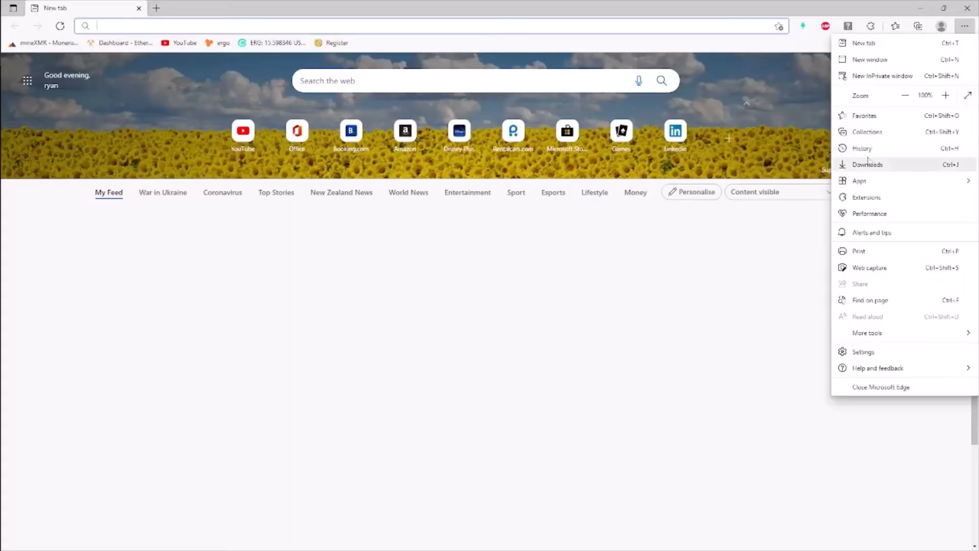
- Find the Radeon Software Adrenalin installer in Edge's downloads folder and start extracting it
left_click(870, 162)
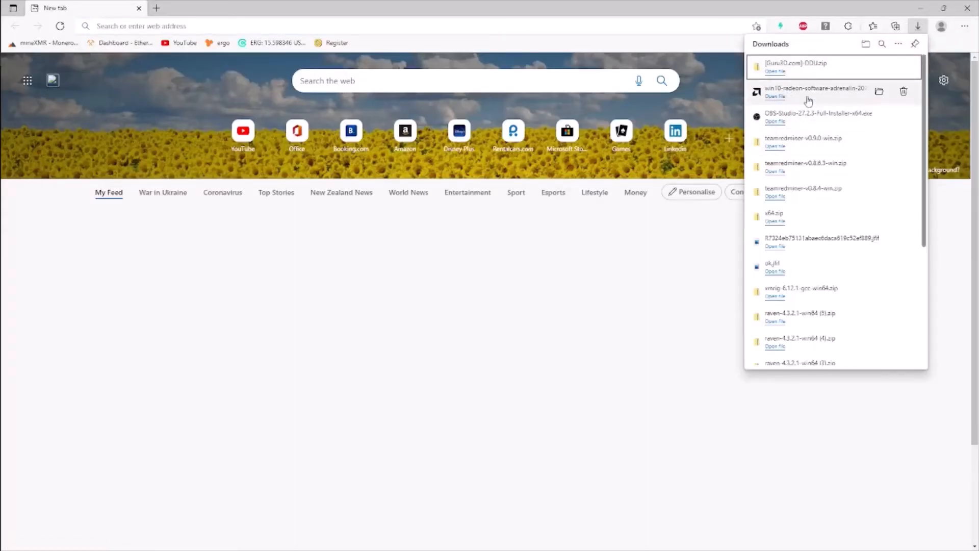
left_click(879, 93)
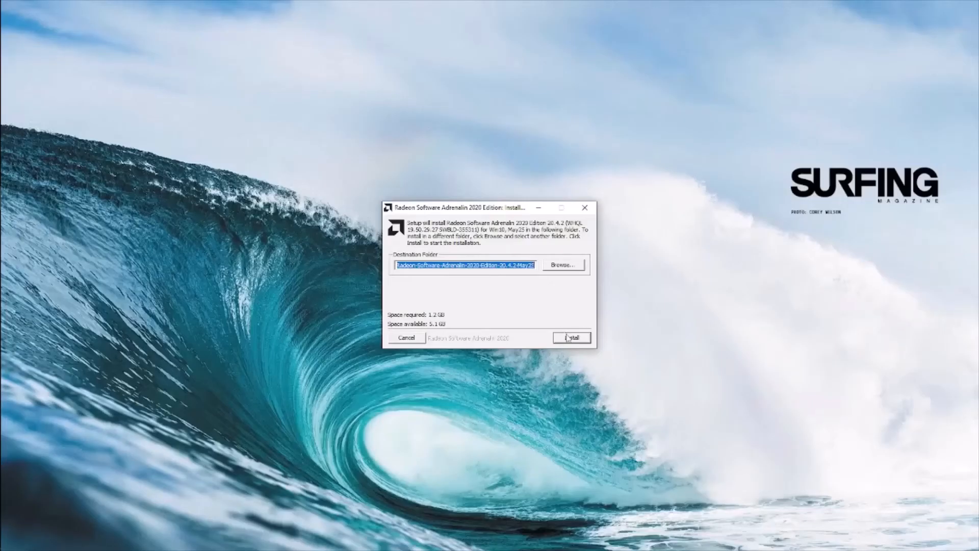
left_click(566, 336)
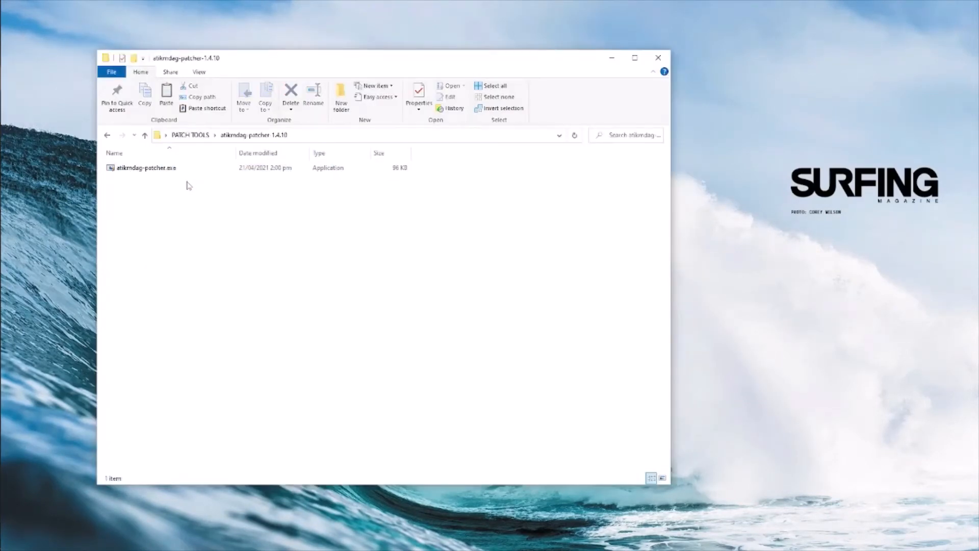
- Run atikmdag-patcher.exe as administrator to patch the pixel clock limits, then open the exclude folder
right_click(186, 169)
left_click(215, 189)
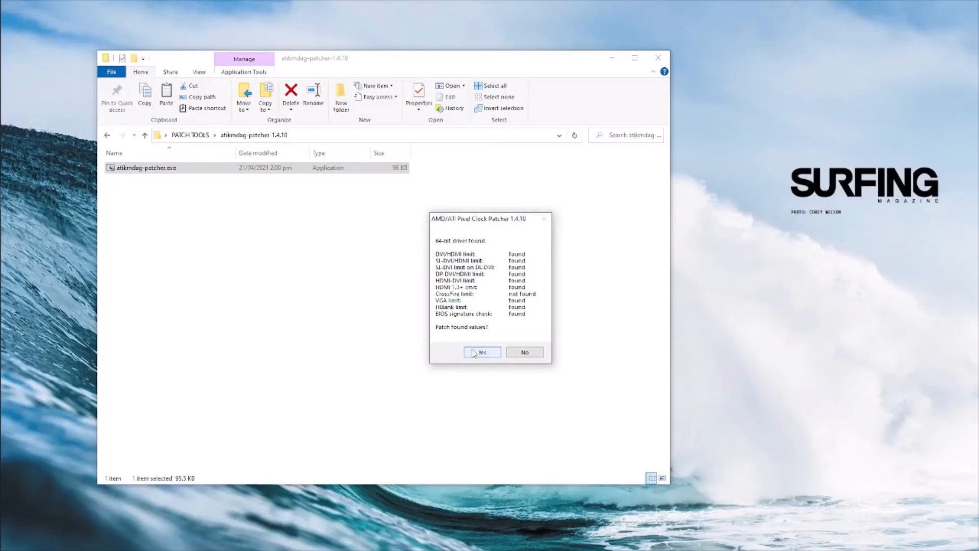
left_click(475, 353)
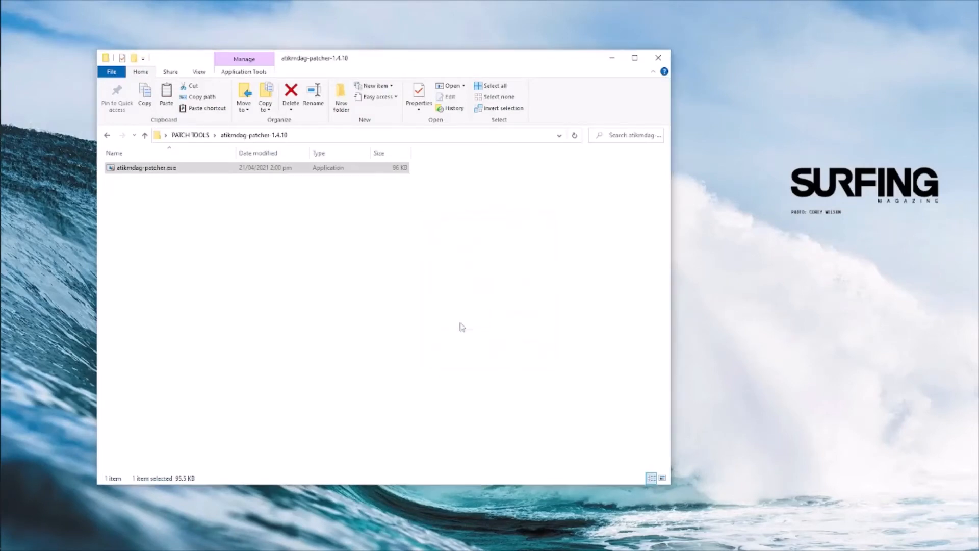
left_click(539, 314)
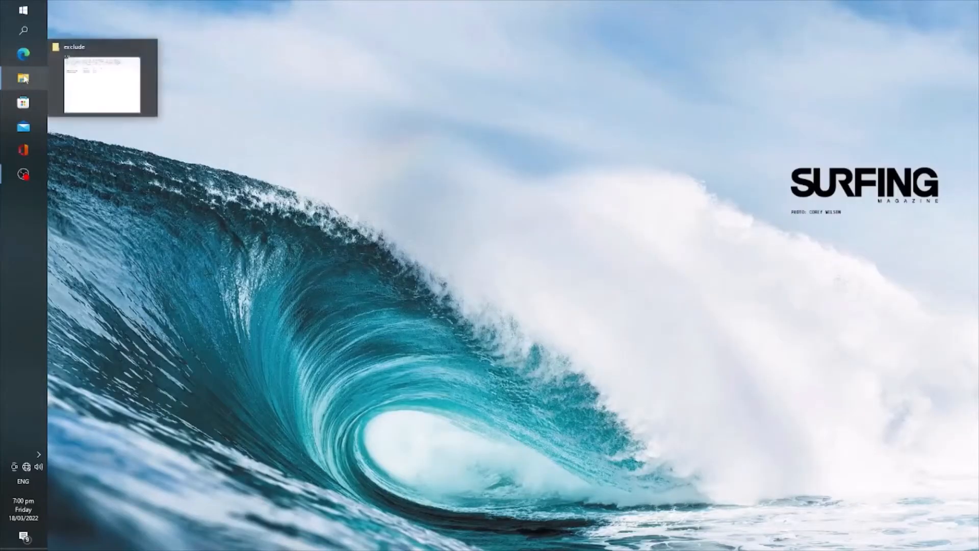
left_click(24, 79)
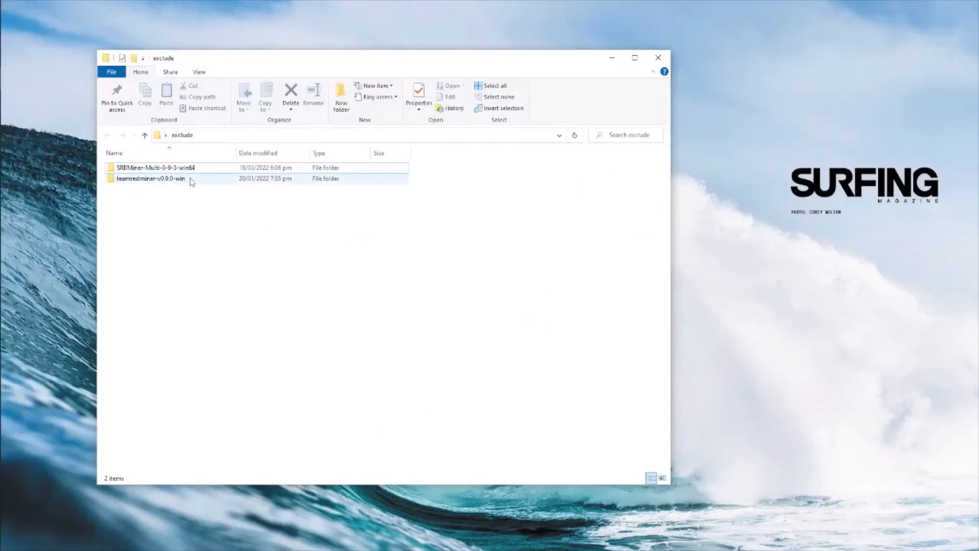
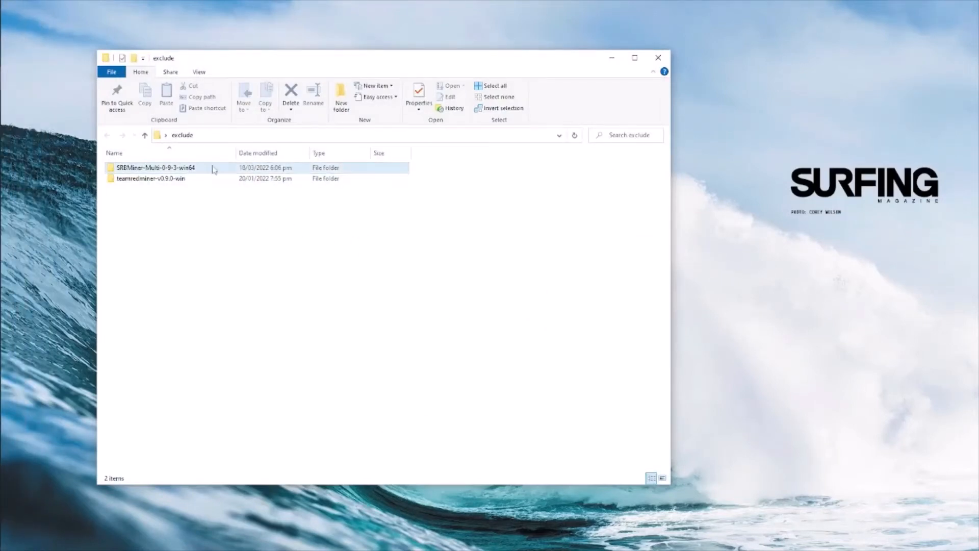
- Launch start-mining-ergo.bat from the SRBMiner-Multi-0-9-3 folder to start the Ergo miner
double_click(212, 168)
double_click(212, 168)
scroll(218, 221, "down", 2)
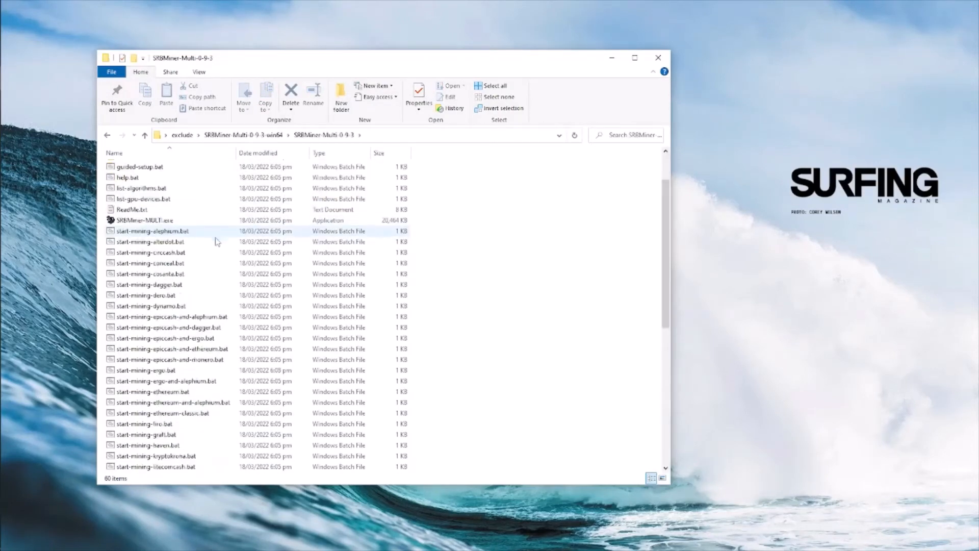
double_click(200, 371)
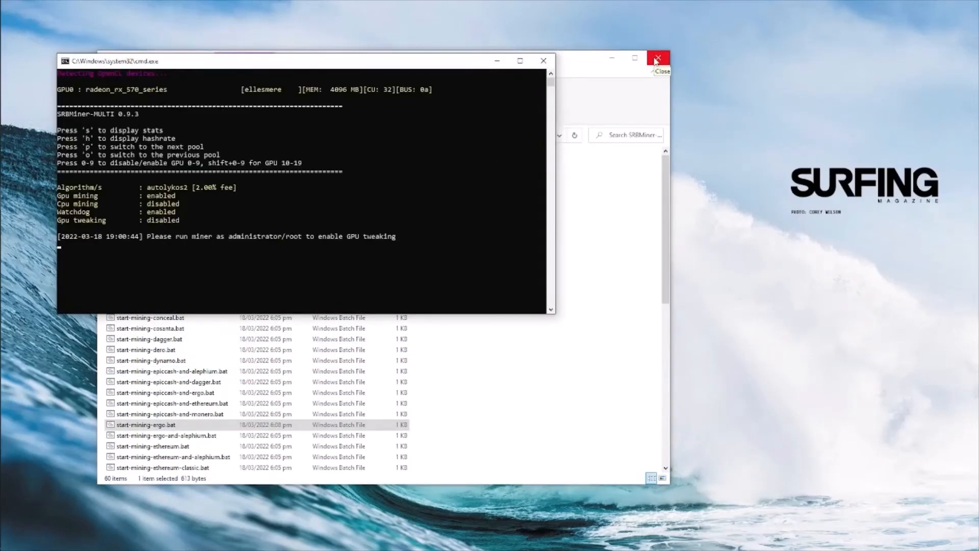
- Close File Explorer and maximize the SRBMiner-MULTI console running the Ergo miner
left_click(656, 60)
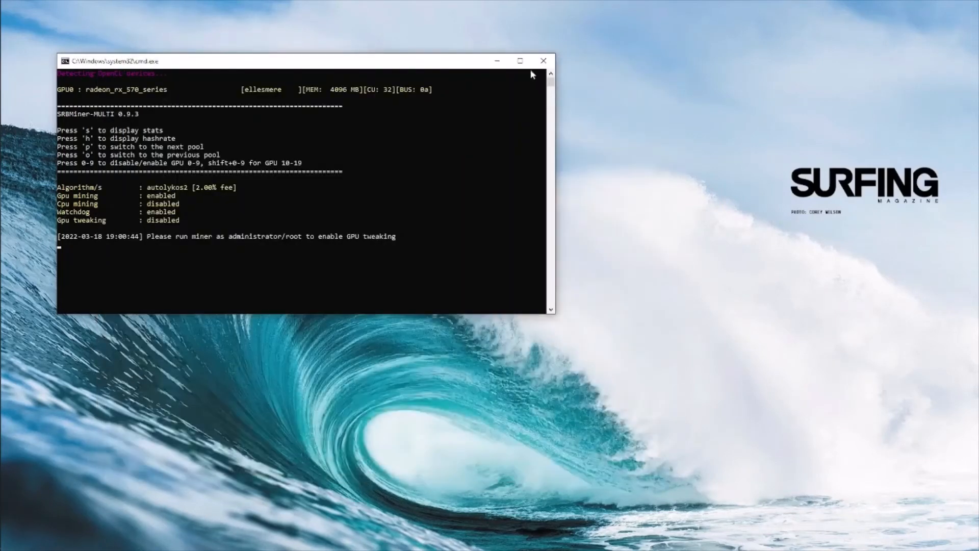
left_click(520, 61)
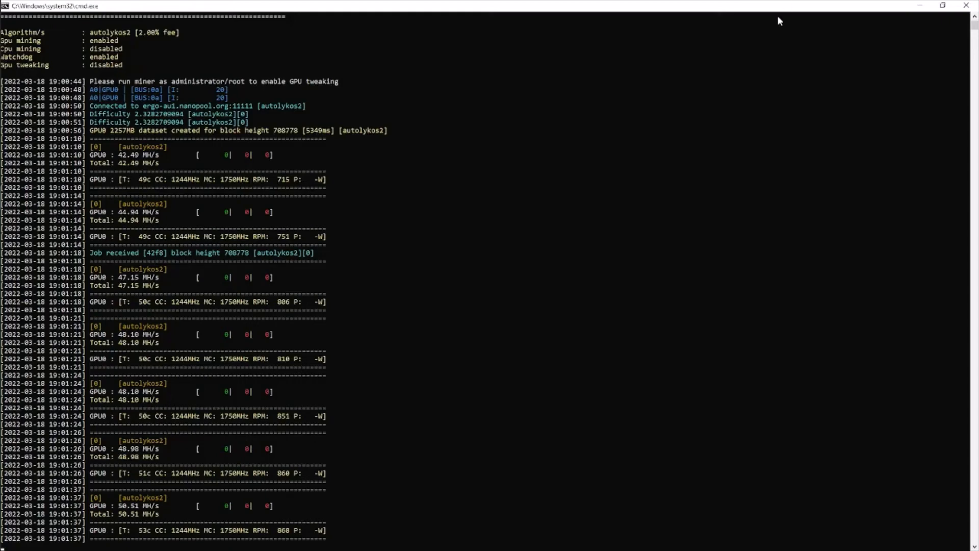
- Open AMD Radeon Software's Performance > Tuning page and accept the tuning licence agreement
left_click(920, 5)
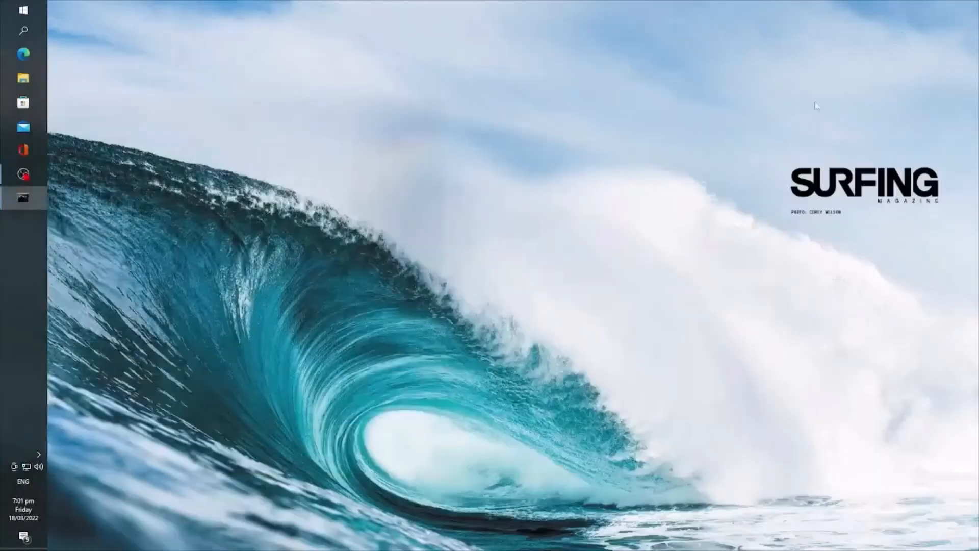
right_click(643, 176)
left_click(659, 182)
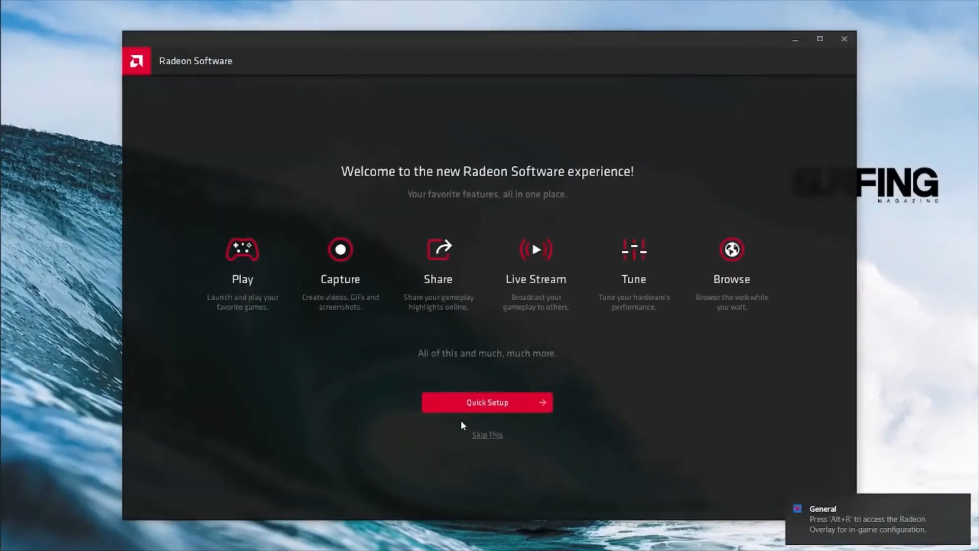
left_click(482, 438)
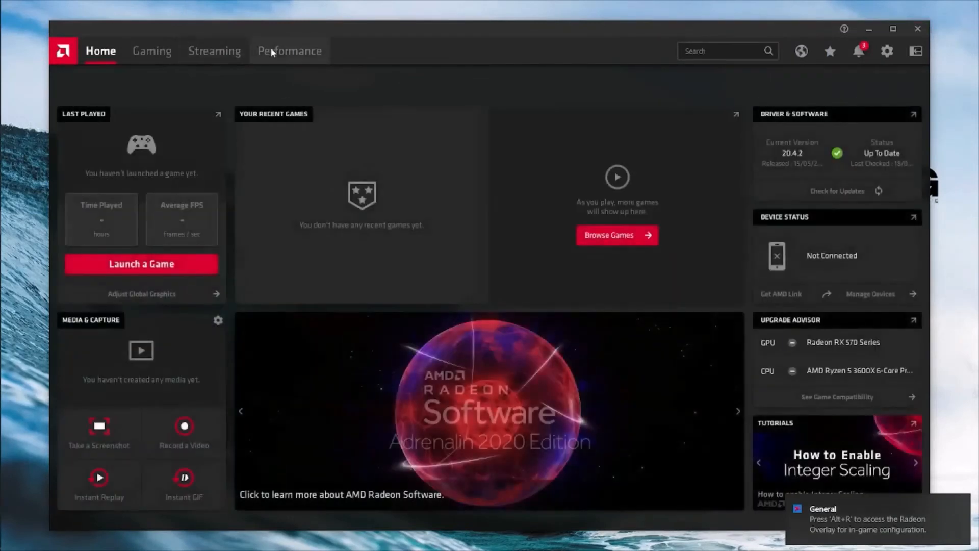
left_click(270, 49)
left_click(131, 79)
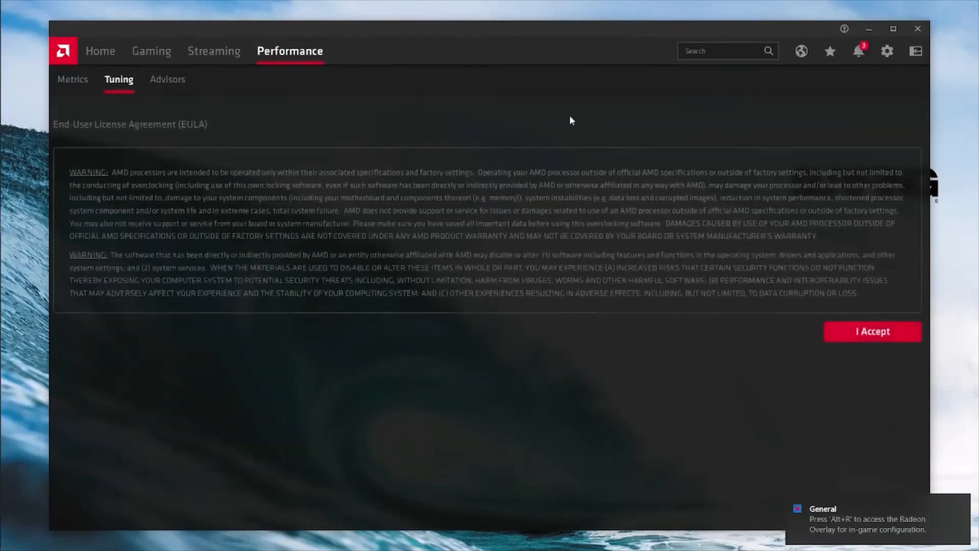
left_click(857, 331)
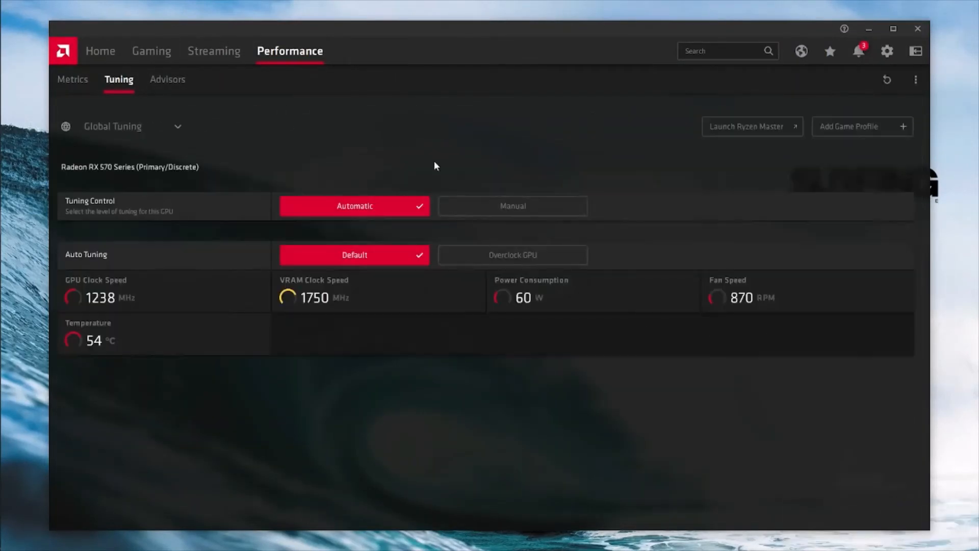
- Set manual tuning with Zero RPM off and a steeper custom fan curve up to 100%, then apply
left_click(507, 204)
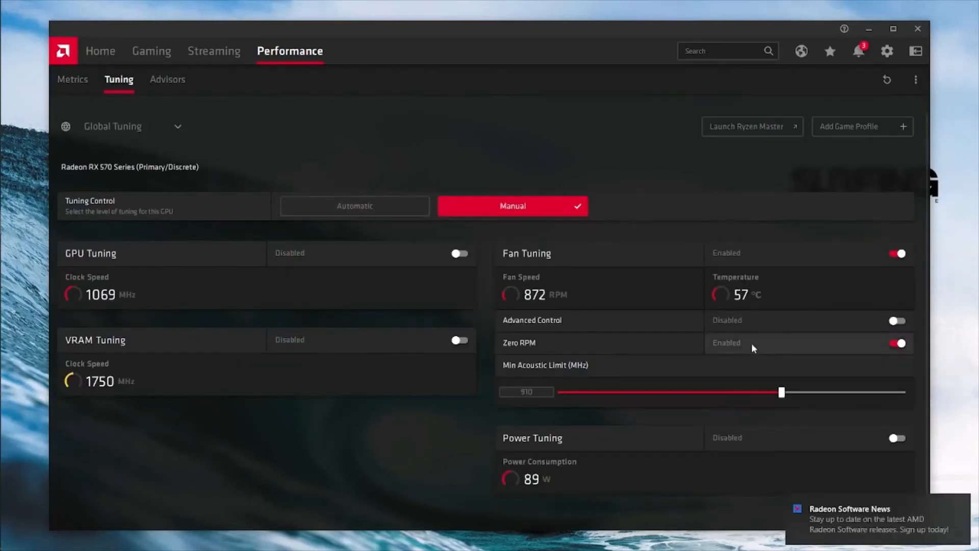
left_click(891, 341)
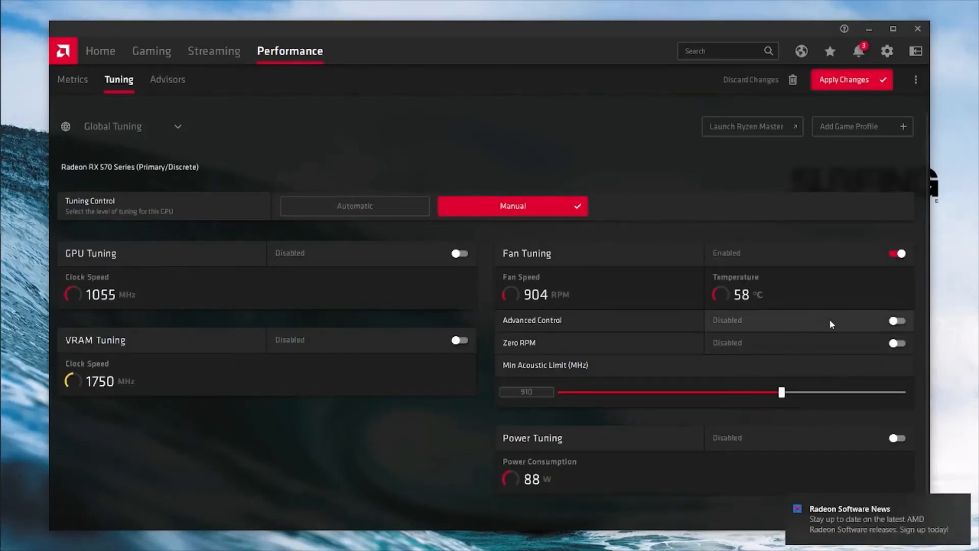
left_click(892, 320)
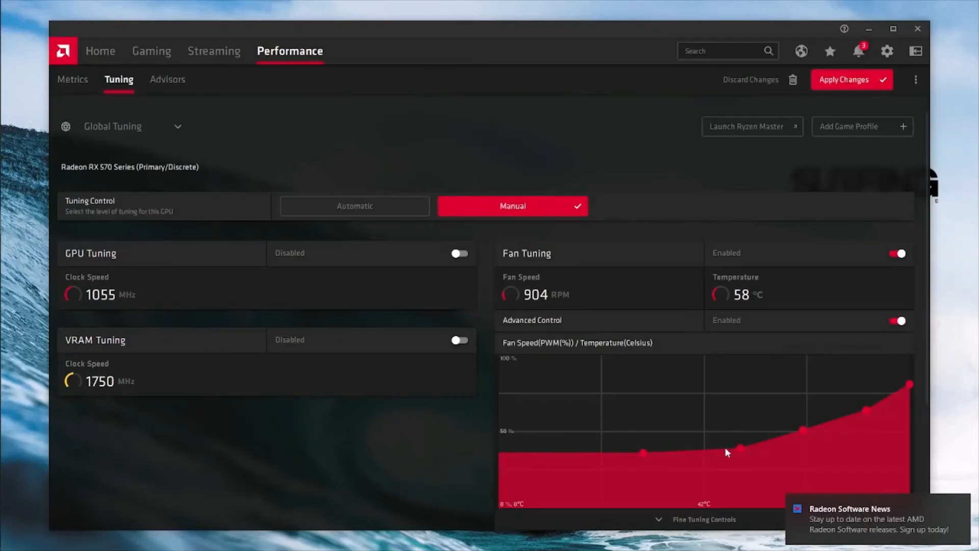
left_click_drag(638, 453, 786, 393)
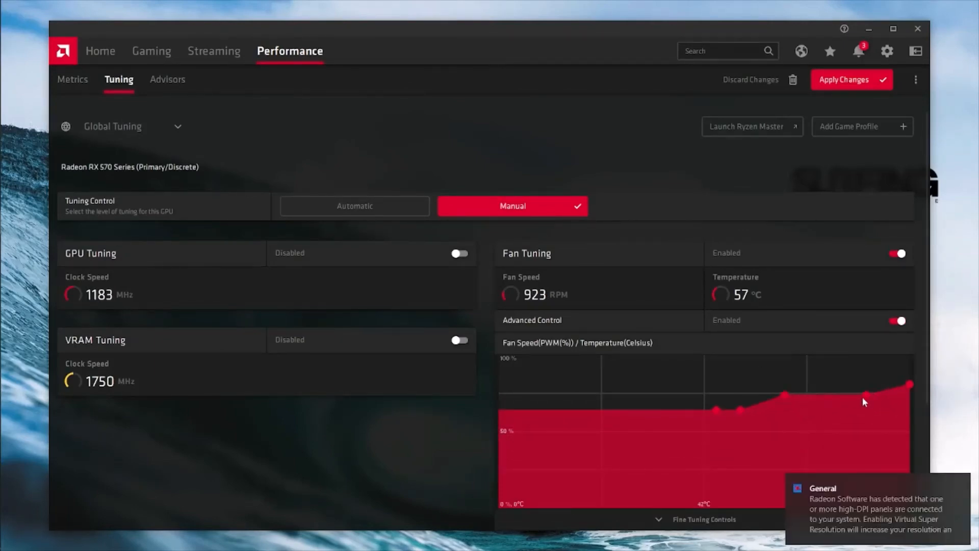
left_click_drag(862, 397, 809, 354)
left_click(832, 80)
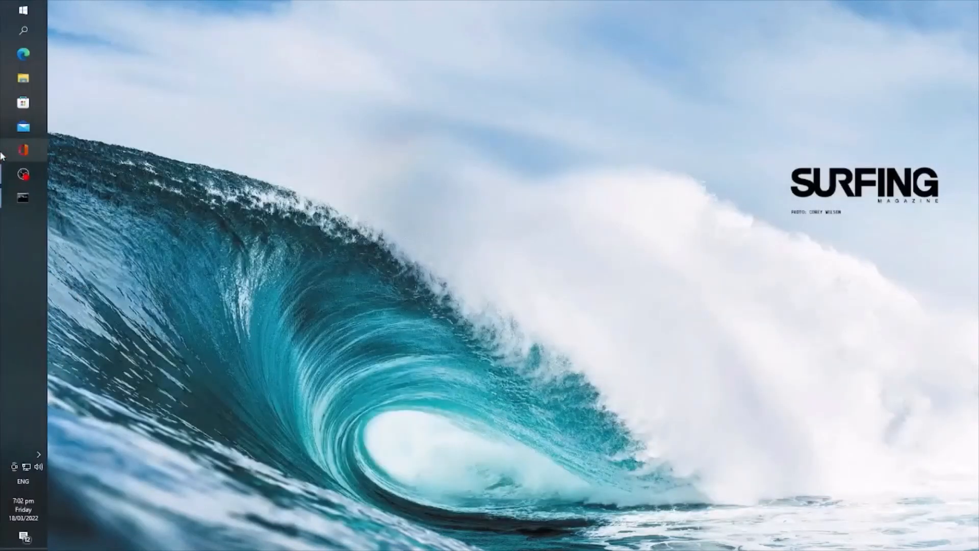
- Check the miner hashrate reached about 55 MH/s, then reopen AMD Radeon Software
left_click(22, 199)
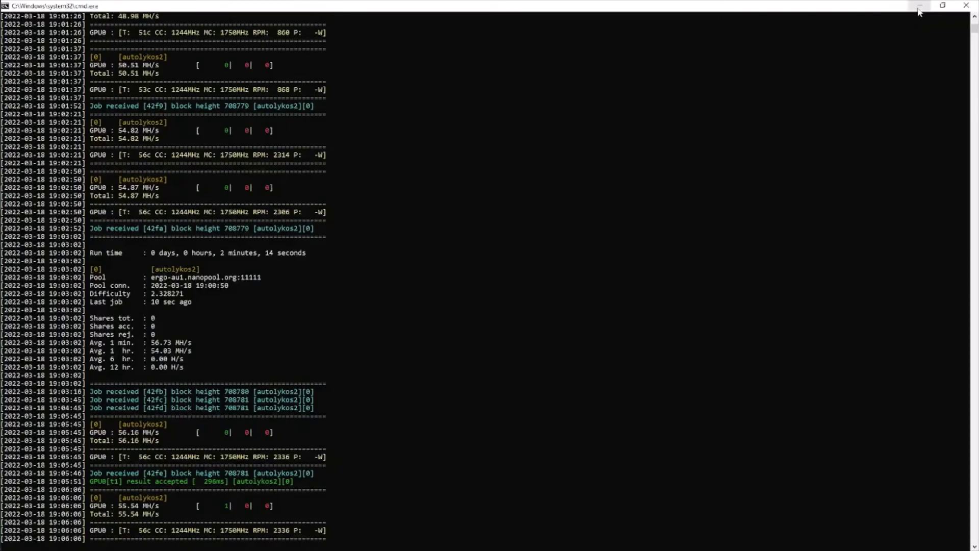
left_click(920, 6)
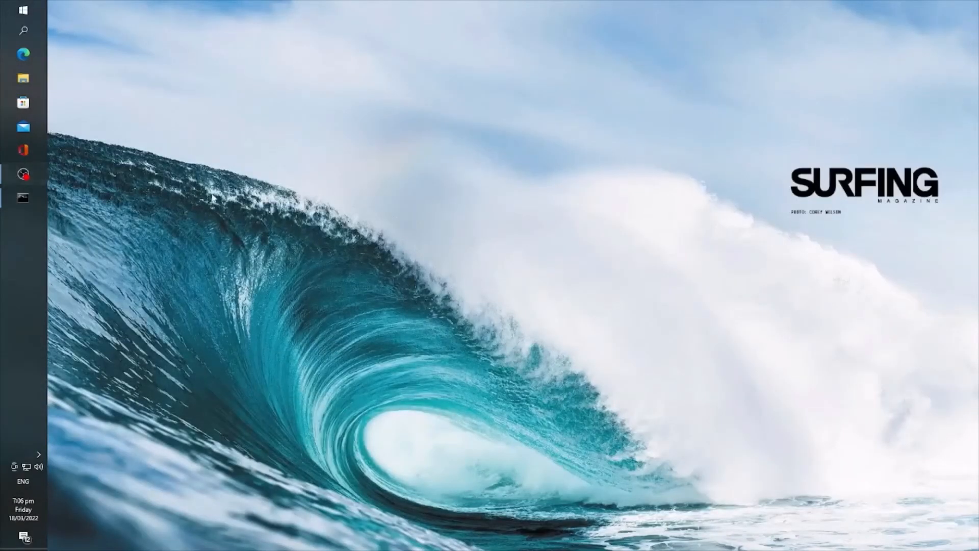
right_click(244, 185)
left_click(275, 191)
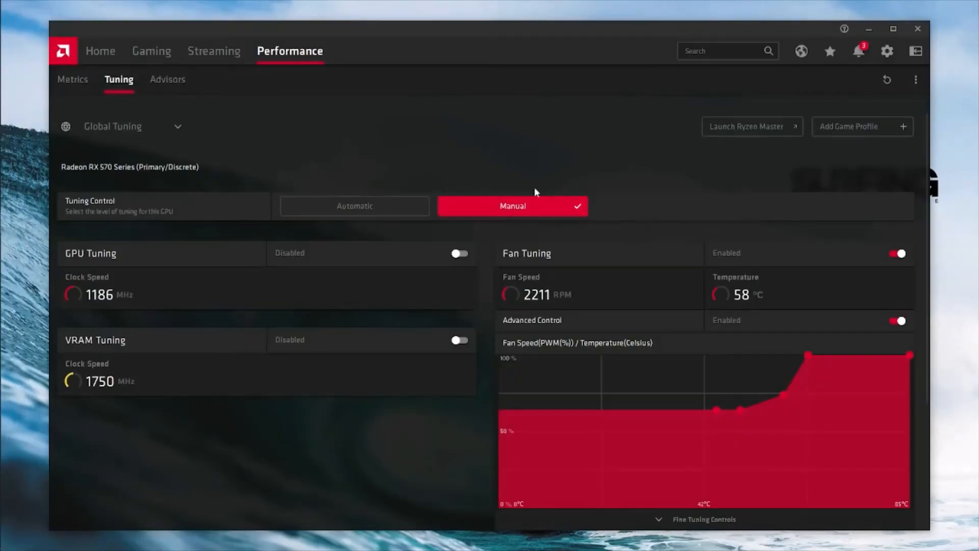
- Enable GPU tuning with advanced control and set the State7 and State6 frequencies to 1285 MHz
left_click(460, 254)
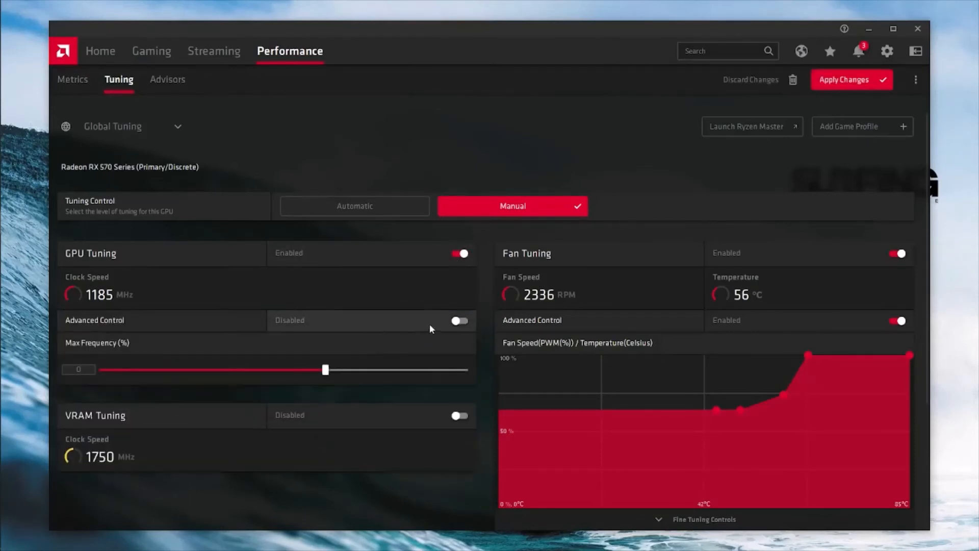
left_click(457, 321)
scroll(420, 368, "down", 1)
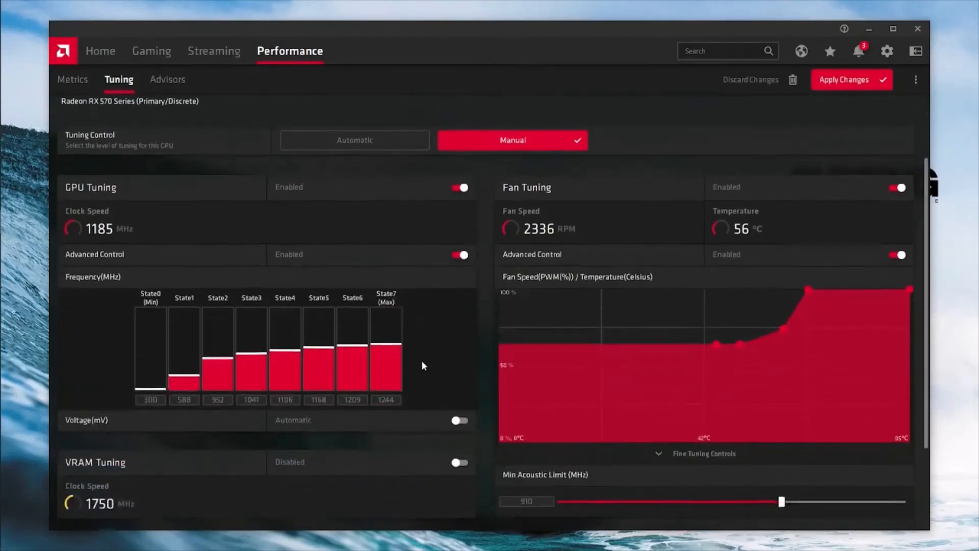
scroll(421, 362, "down", 1)
left_click(387, 333)
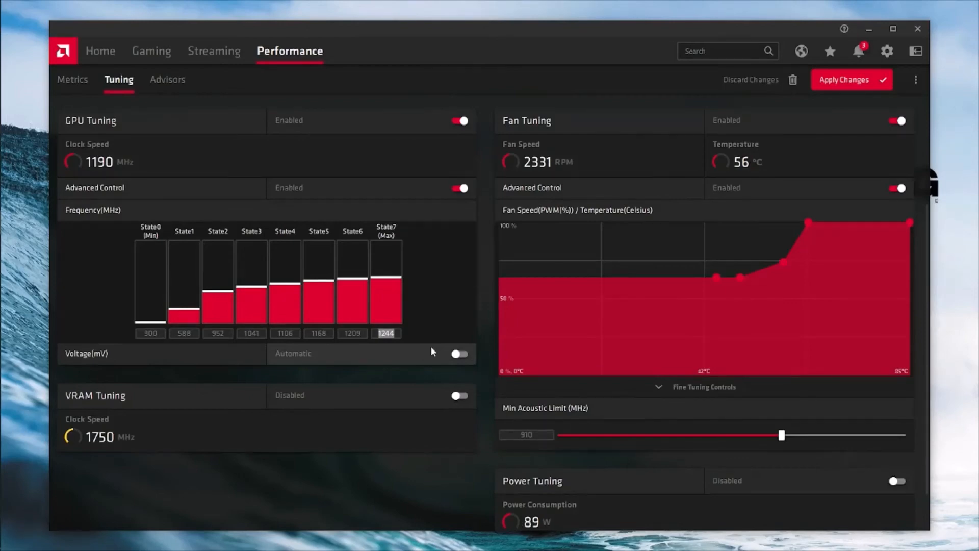
type("1285")
key("Return")
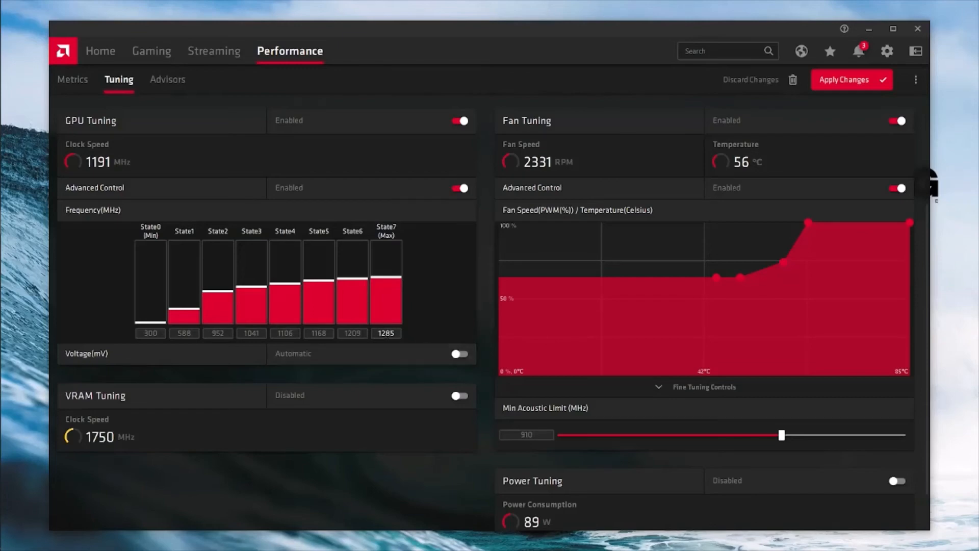
left_click(353, 333)
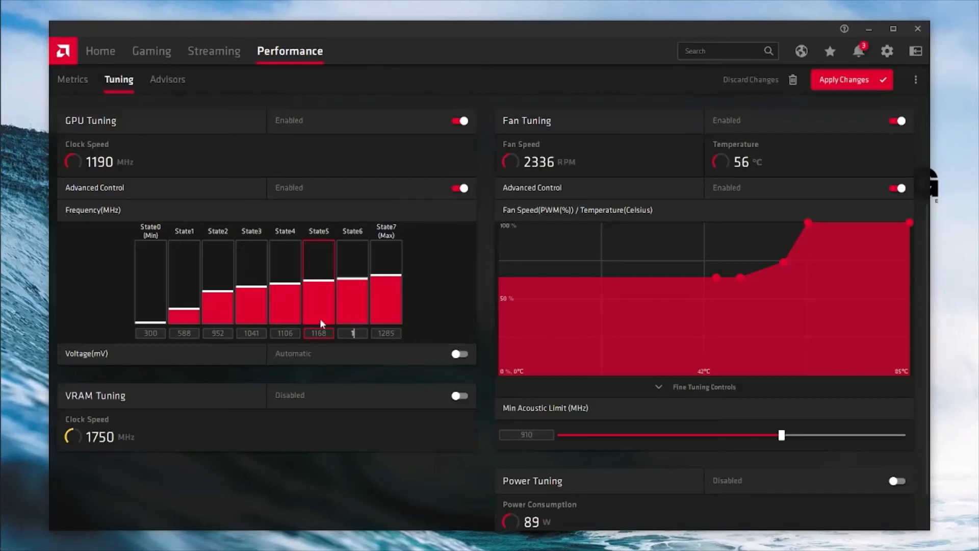
type("285")
- Set the State5 frequency to 1285 MHz and switch GPU voltage control to Manual
left_click_drag(332, 333, 286, 326)
type("1285")
left_click(462, 353)
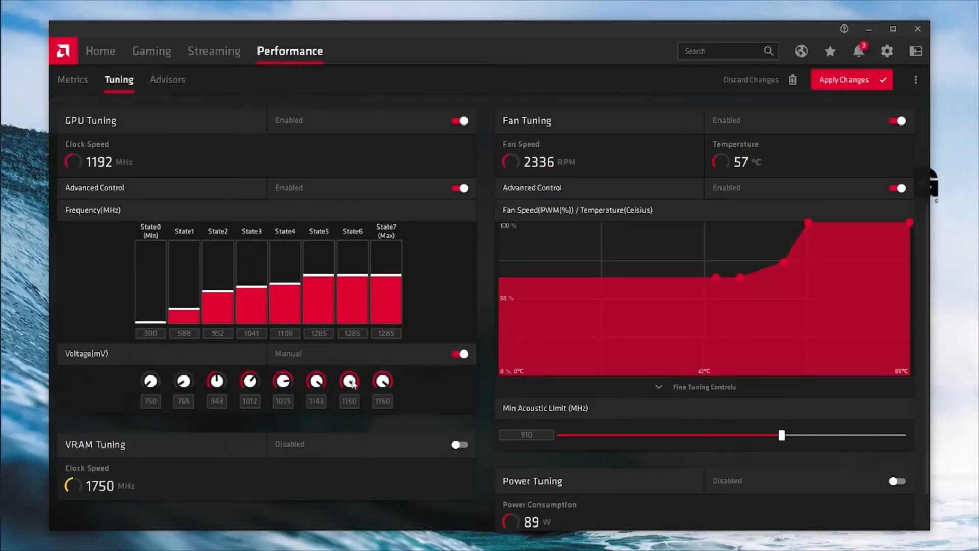
- Lower the State7, State6, State5 and State4 GPU voltages to 1000 mV and enable VRAM tuning
left_click_drag(391, 402, 360, 404)
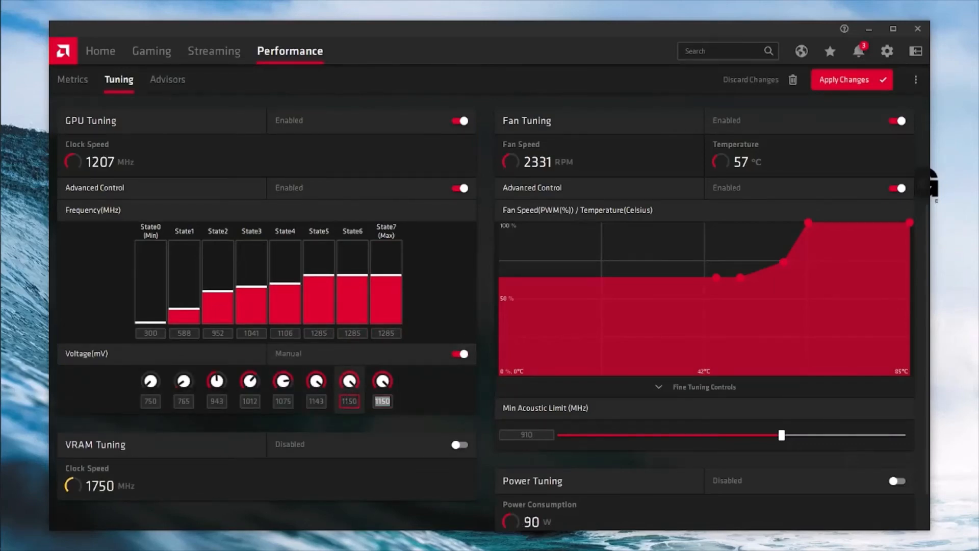
type("1000")
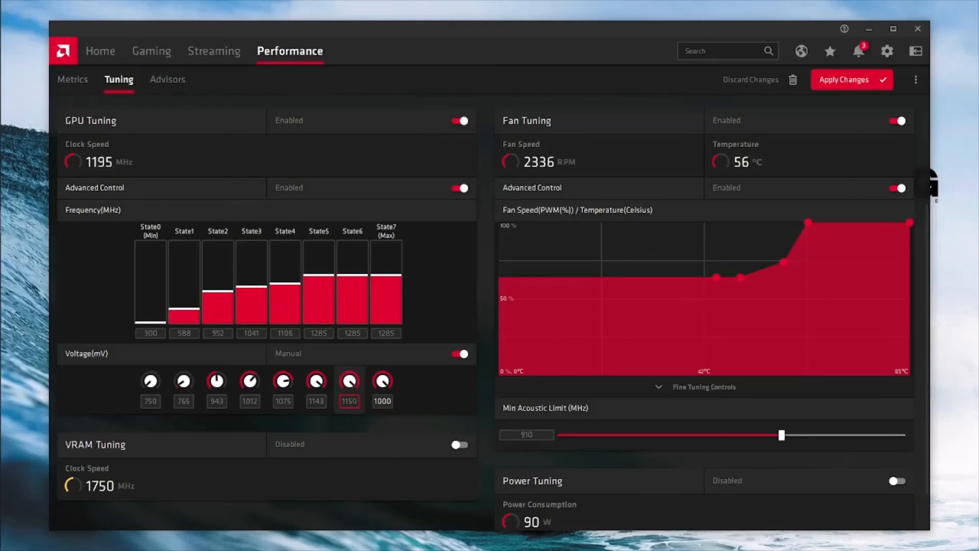
double_click(349, 401)
type("100")
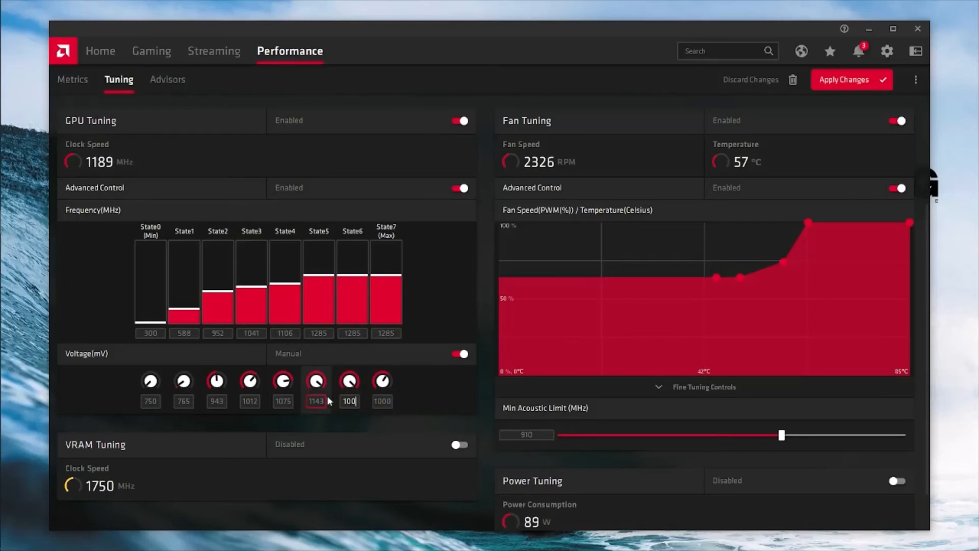
type("0")
scroll(651, 194, "up", 2)
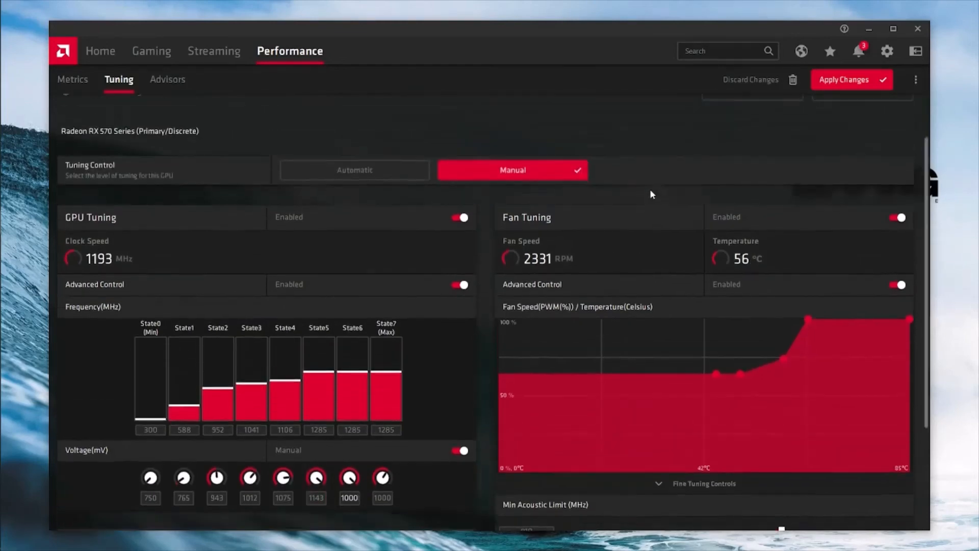
scroll(723, 194, "down", 4)
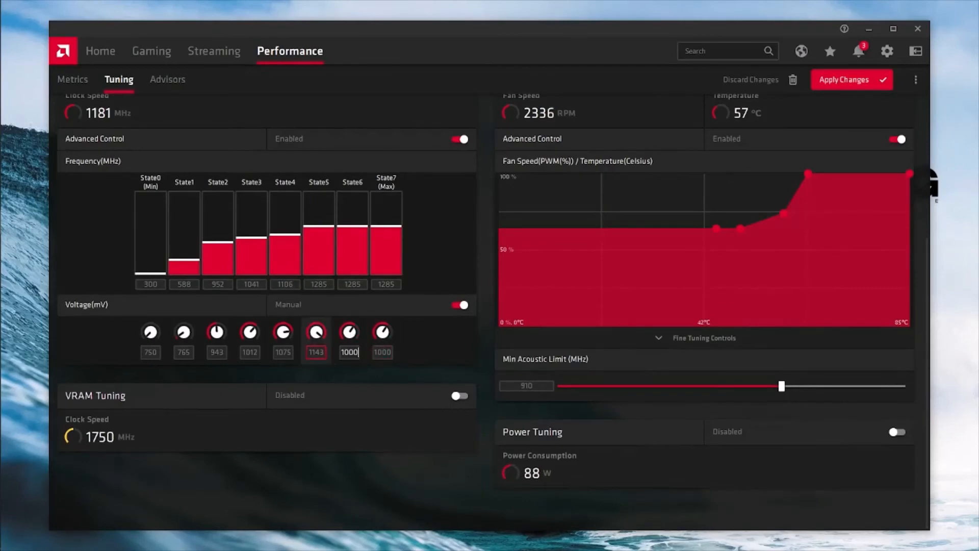
left_click(316, 352)
type("100")
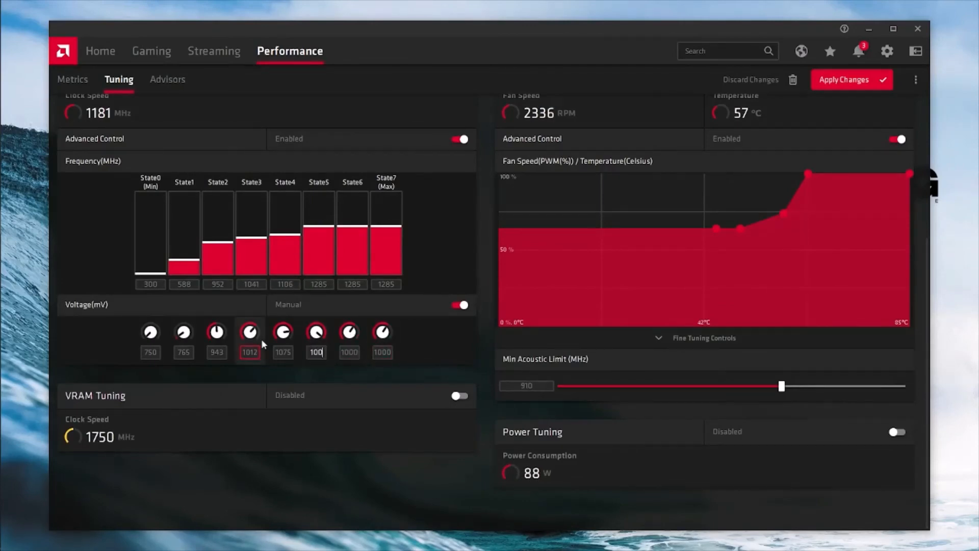
type("0")
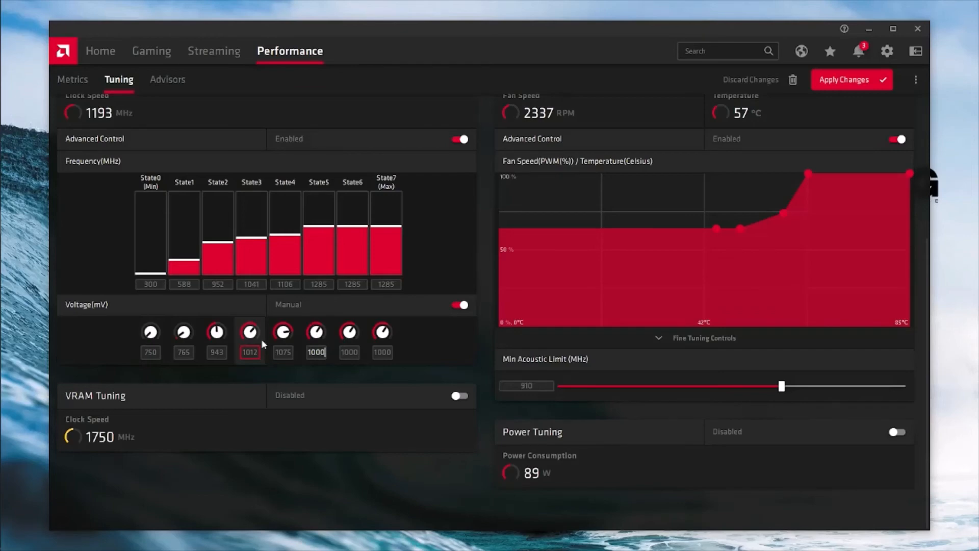
left_click_drag(288, 352, 277, 352)
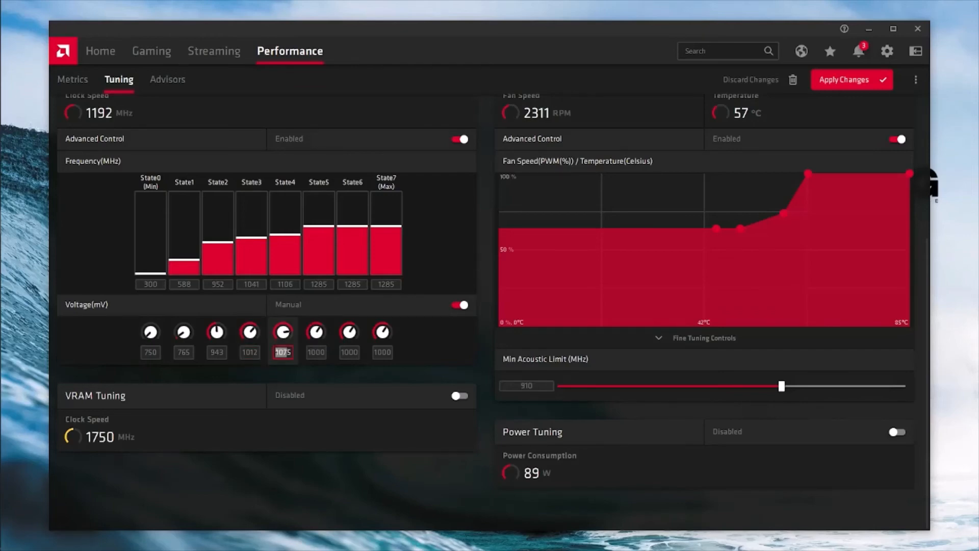
key("BackSpace")
key("Delete")
type("1000")
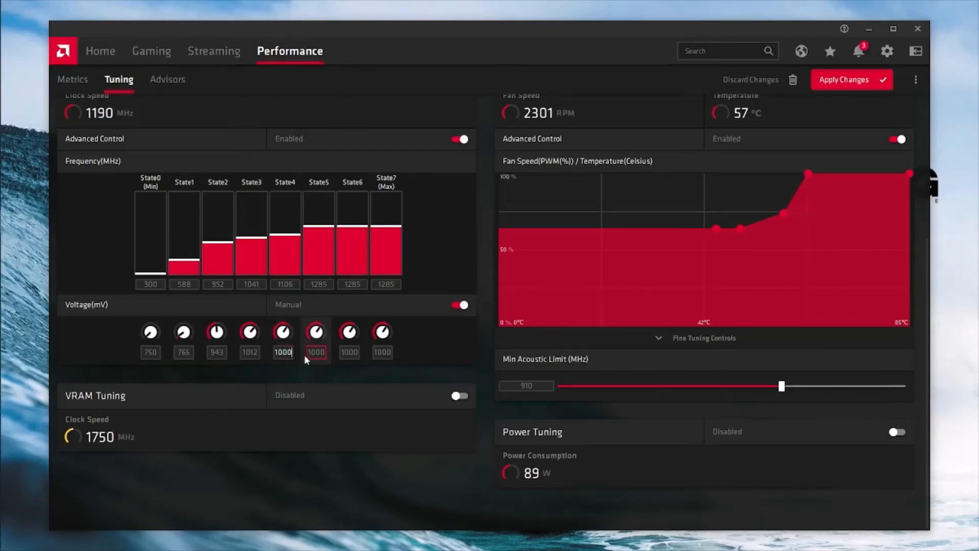
left_click(460, 395)
scroll(414, 336, "down", 1)
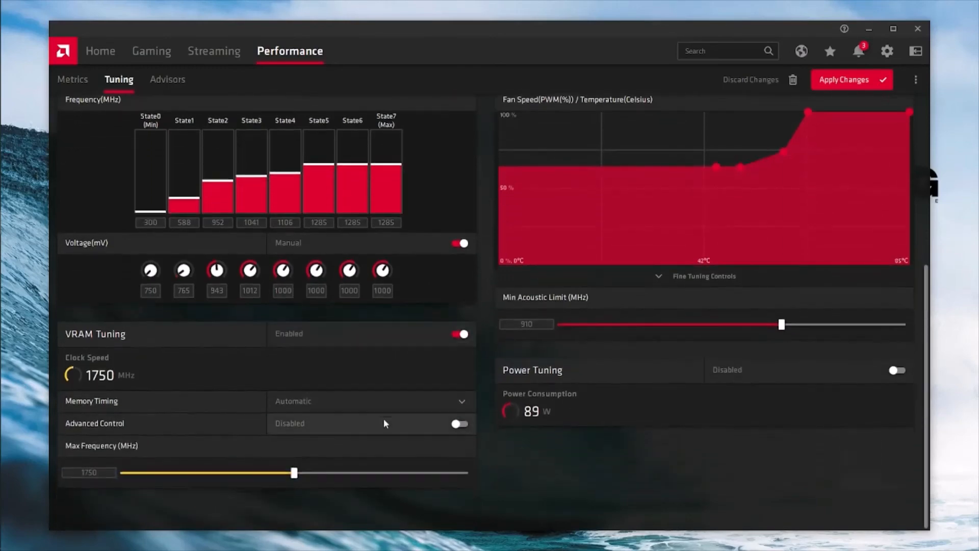
- Enable VRAM advanced control, set the top memory state to 1900 MHz and its manual voltage to 1000 mV
left_click(461, 424)
scroll(438, 431, "down", 3)
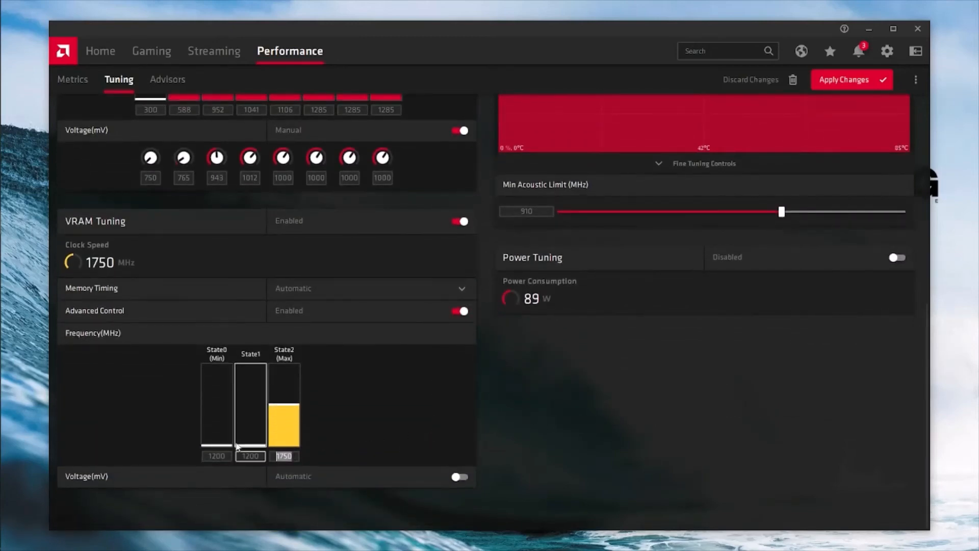
type("1900")
left_click(459, 478)
scroll(427, 469, "down", 2)
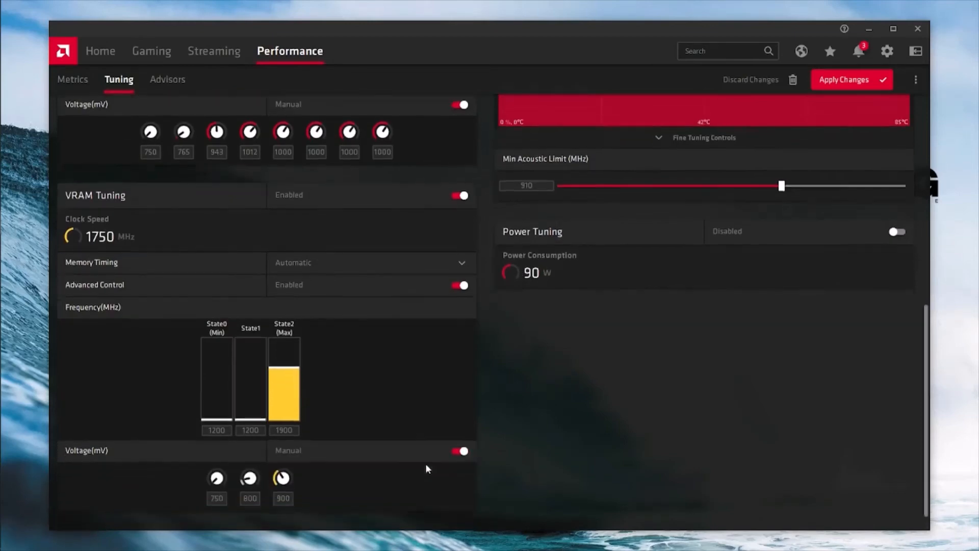
left_click(283, 475)
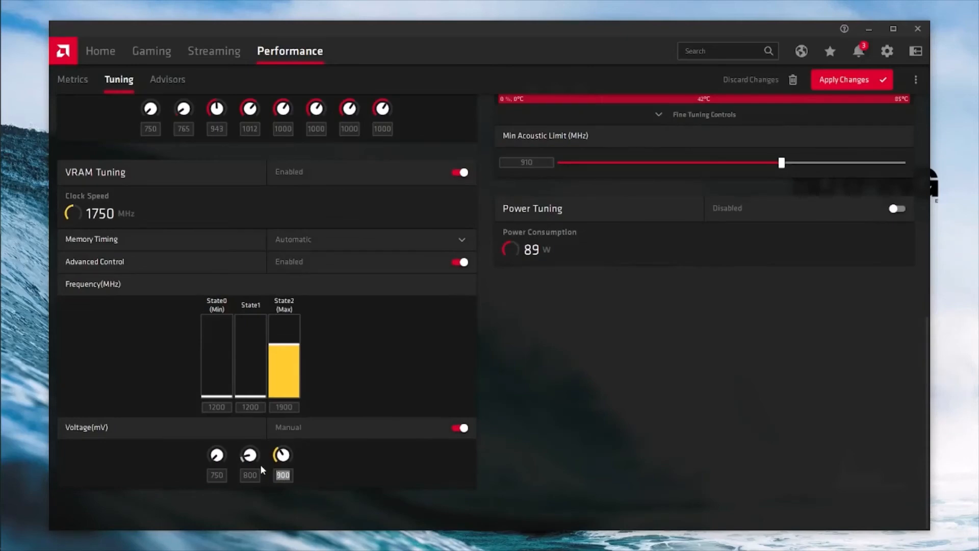
type("1000")
key("Return")
scroll(622, 407, "up", 5)
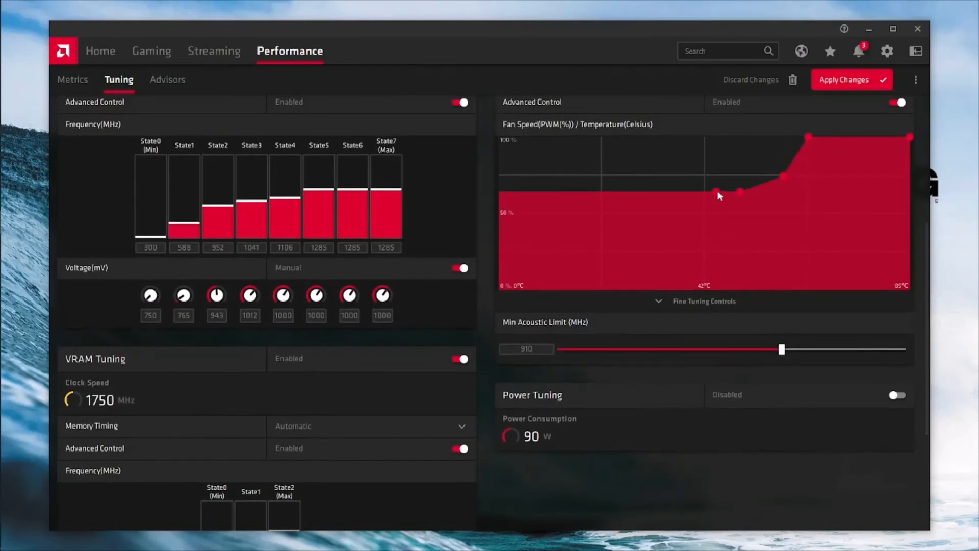
- Raise the fan-curve points just above 42°C so the fan ramps to 100% sooner
left_click_drag(718, 192, 779, 121)
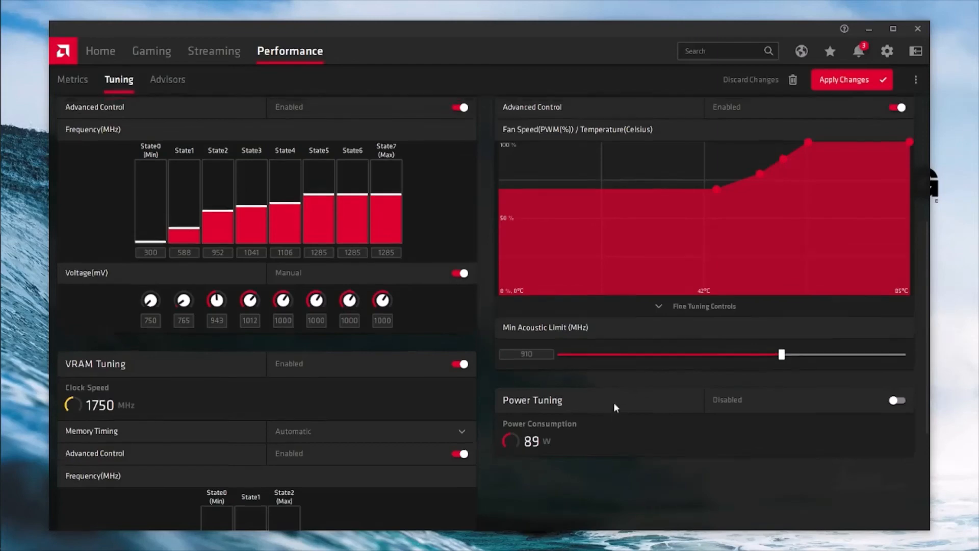
scroll(613, 402, "up", 5)
scroll(449, 341, "down", 1)
scroll(449, 341, "down", 5)
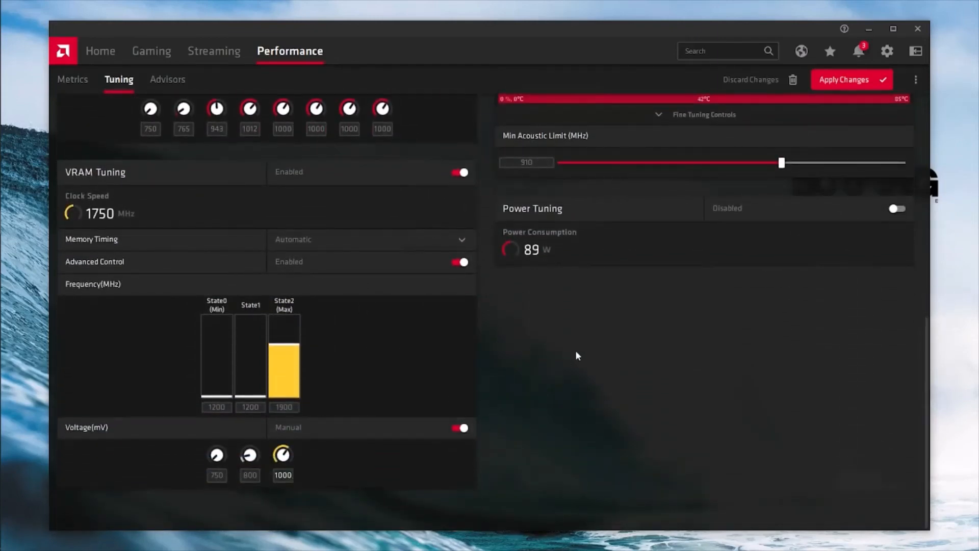
scroll(576, 350, "up", 4)
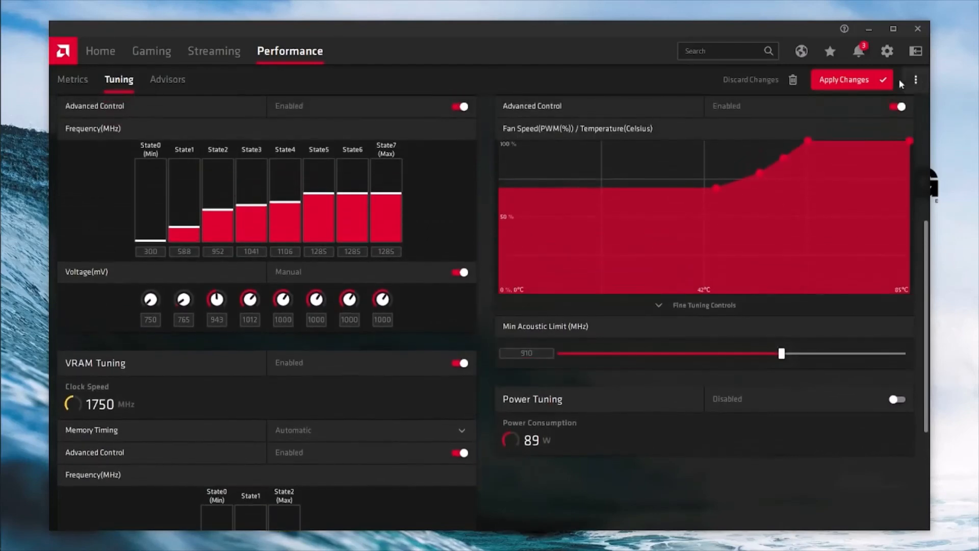
- Apply the GPU, VRAM and fan tuning, then return to the miner console showing 56.42 MH/s
left_click(871, 81)
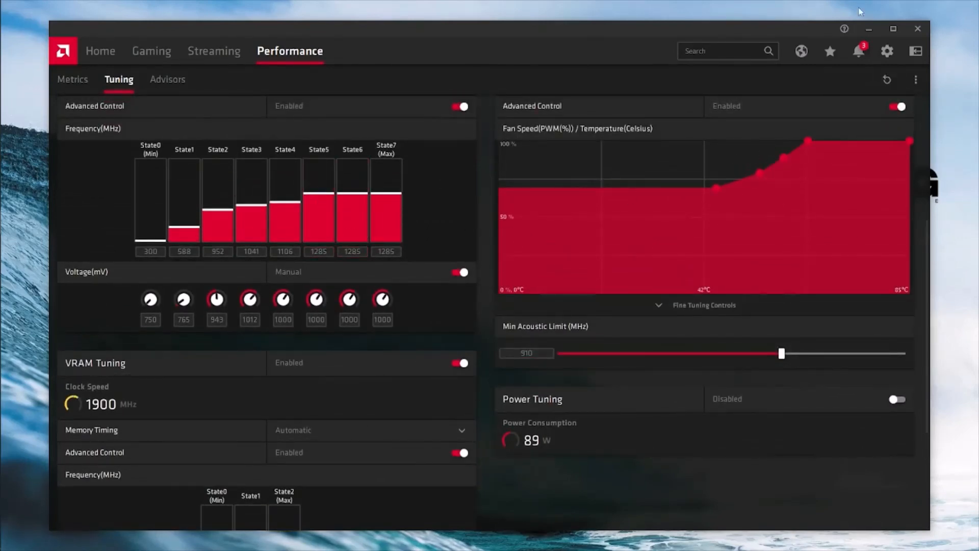
left_click(870, 31)
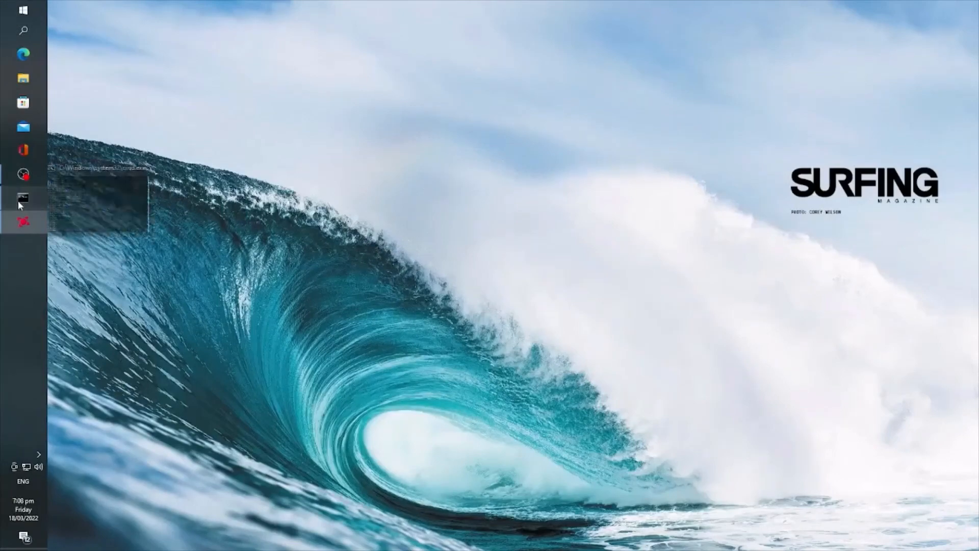
left_click(18, 200)
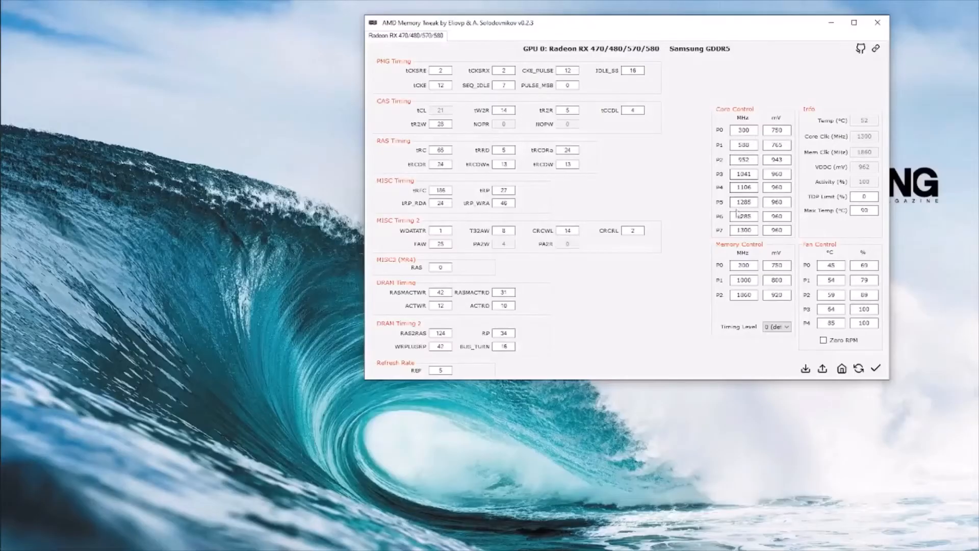
- Close the Radeon Software window and bring the SRBMiner console forward to check the hashrate
mouse_move(3, 104)
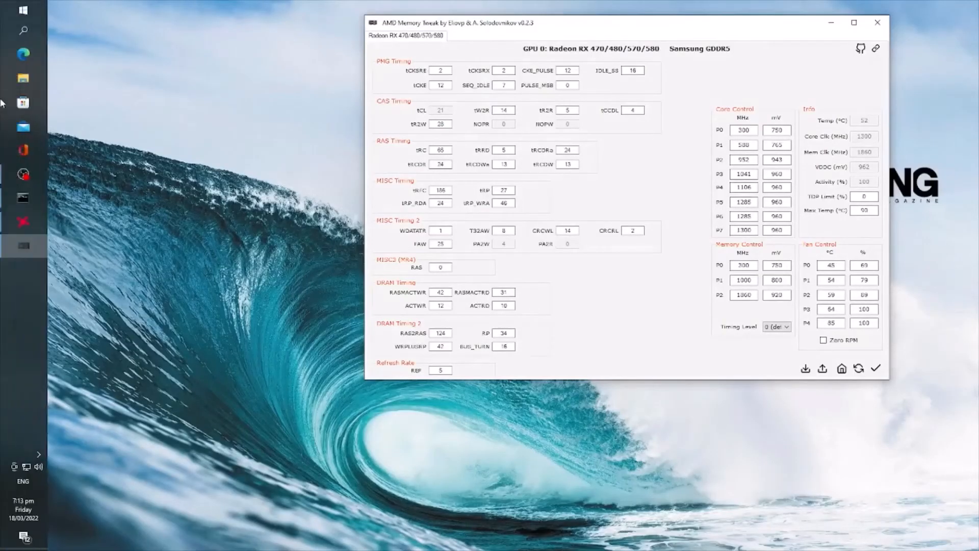
left_click(20, 222)
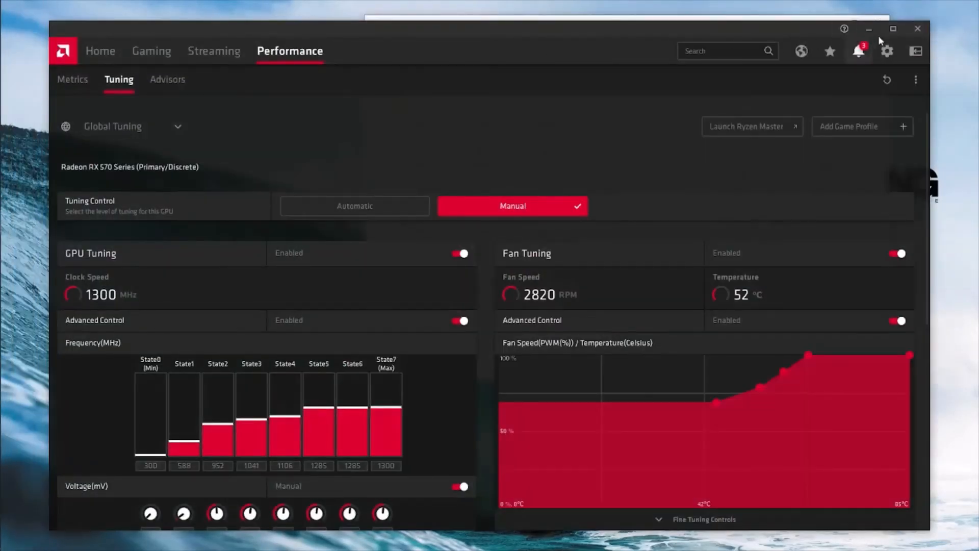
left_click(917, 31)
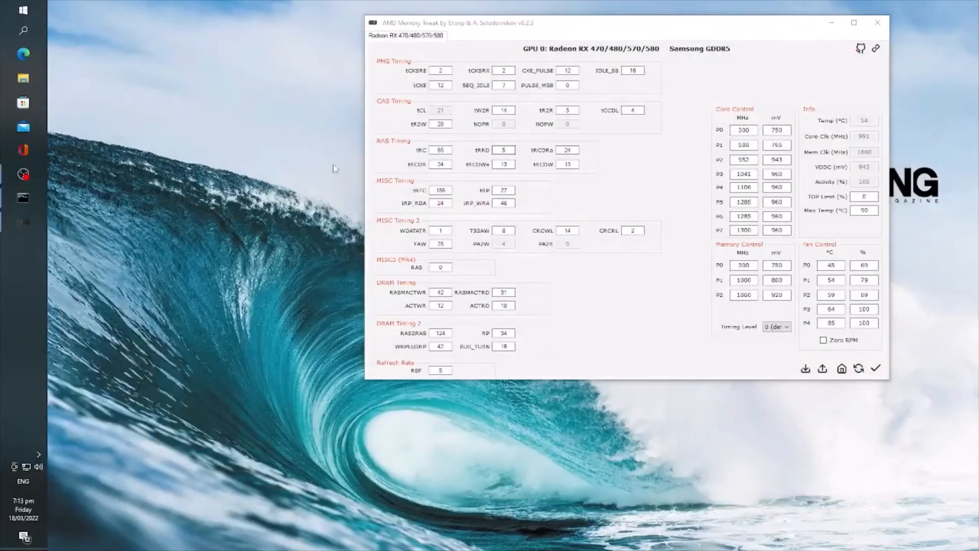
left_click(24, 204)
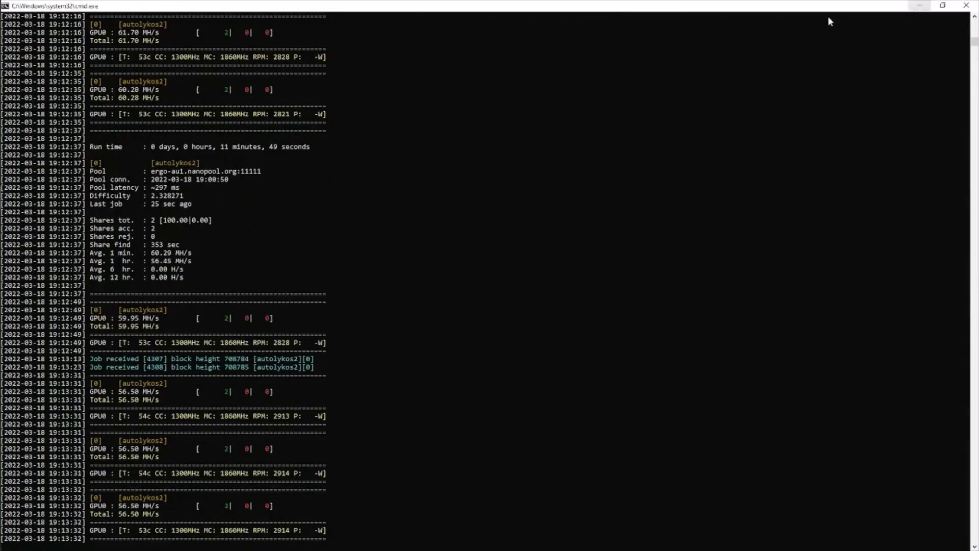
- In AMD Memory Tweak, set the P7 core clock from 1300 to 1285 MHz and apply
mouse_move(2, 172)
left_click(5, 221)
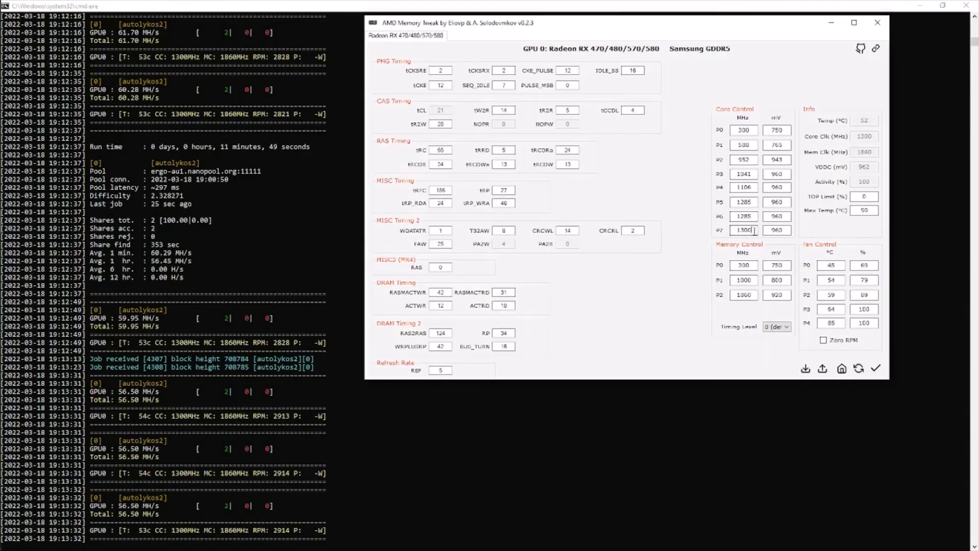
double_click(744, 230)
type("1285")
left_click(876, 369)
- Switch between the miner console and AMD Memory Tweak to watch the hashrate respond
left_click(137, 537)
key("alt+Tab")
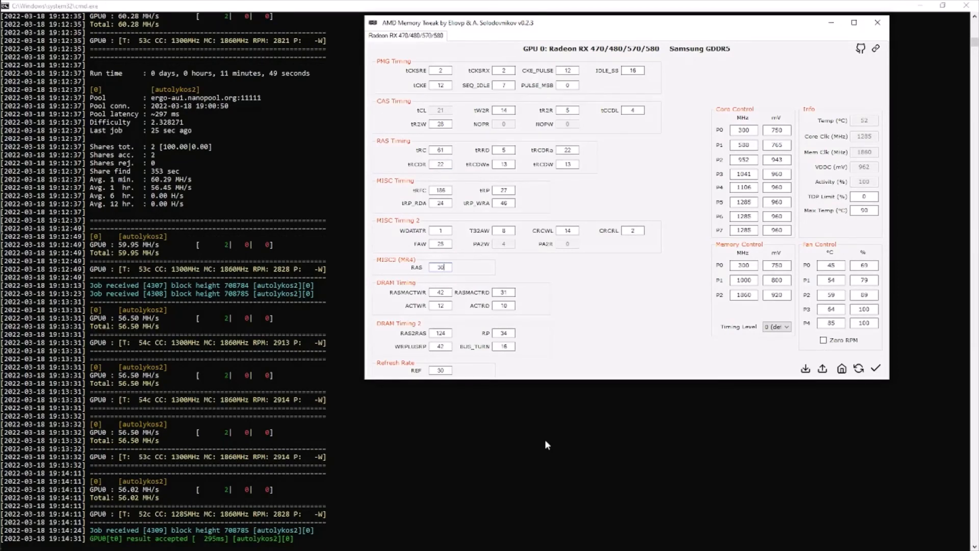
left_click(545, 439)
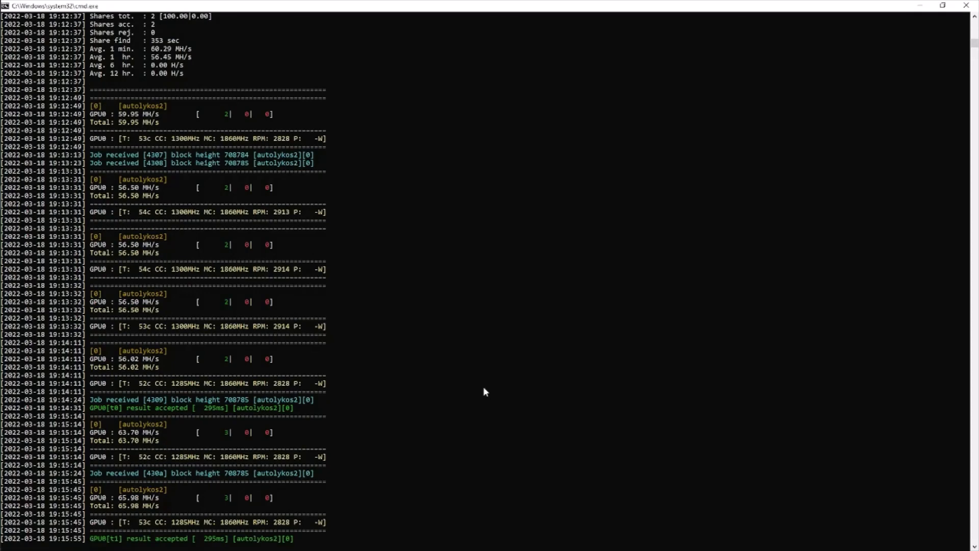
left_click(24, 221)
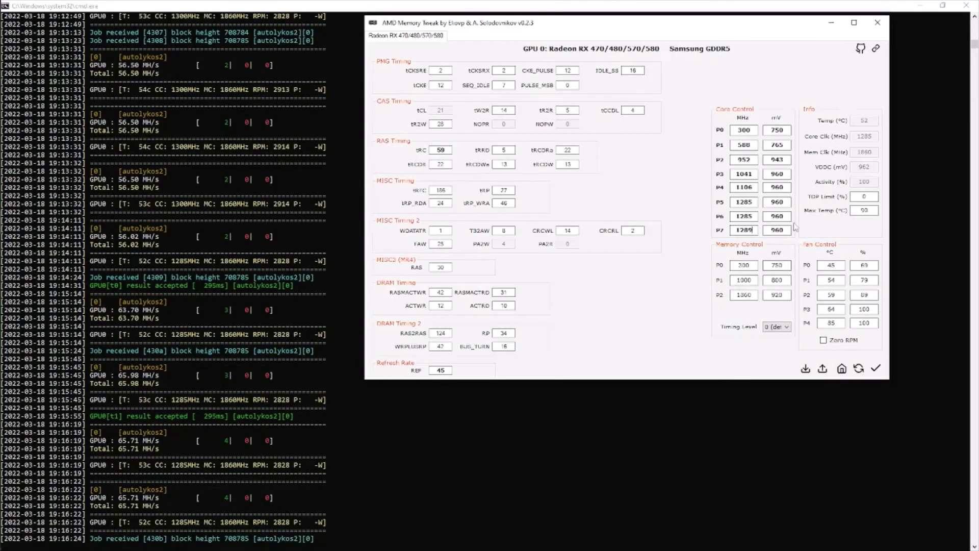
left_click(559, 341)
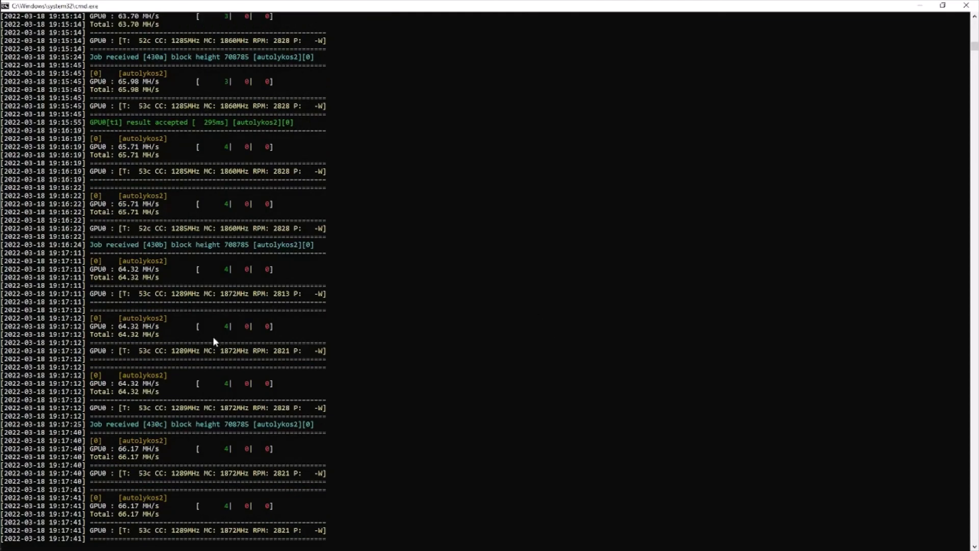
mouse_move(2, 128)
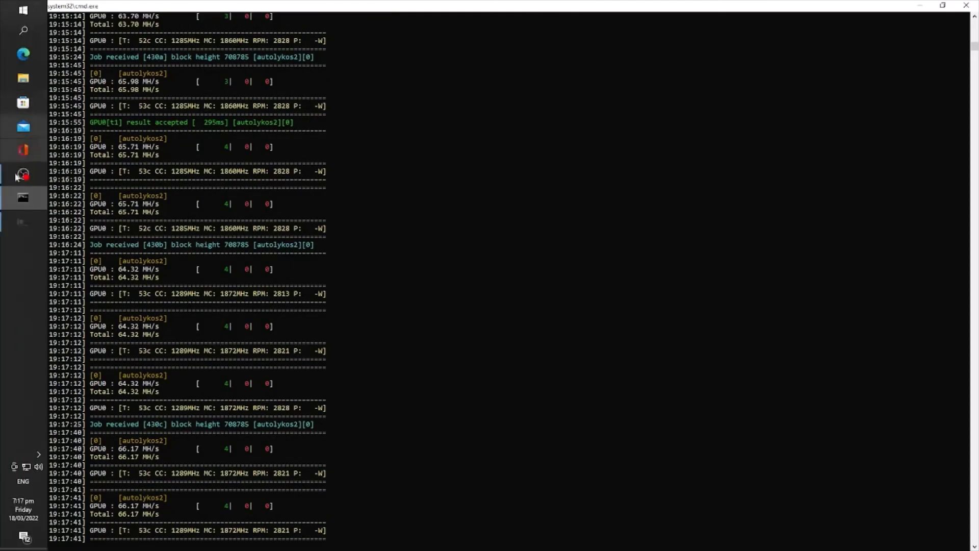
- Tighten the memory timings: tRC to 56, tRCDRa and tRCDR to 21
left_click(26, 221)
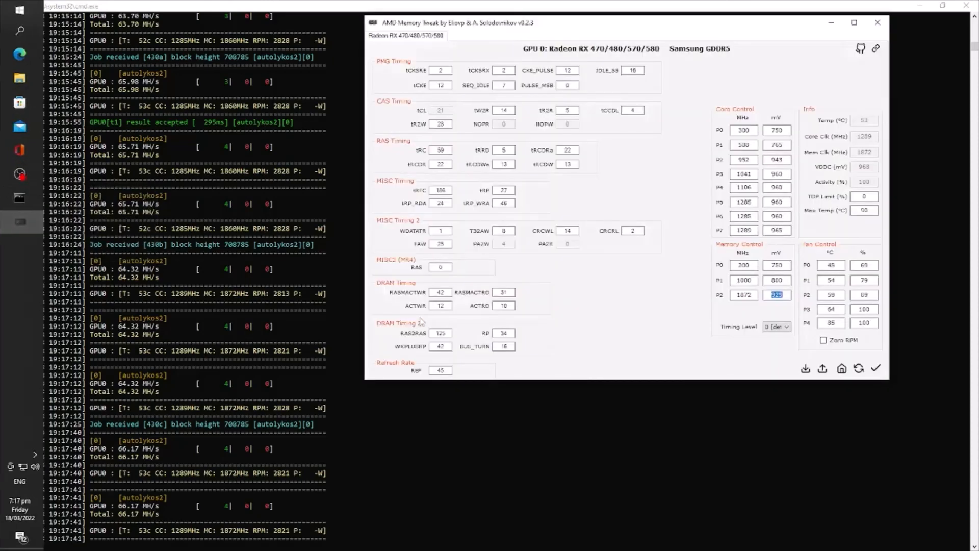
left_click(446, 150)
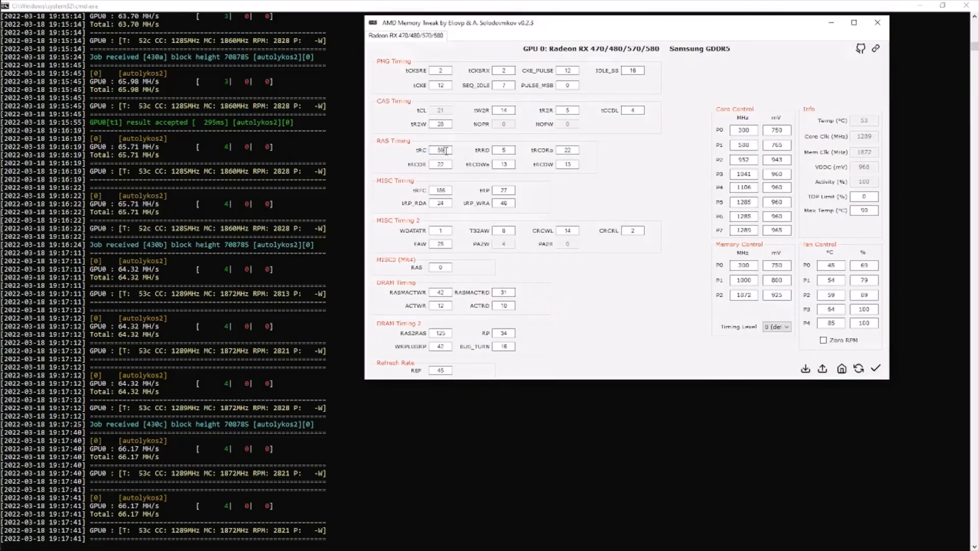
key("BackSpace")
type("6")
left_click(571, 151)
key("BackSpace")
type("1")
left_click(444, 164)
key("BackSpace")
type("1")
- Set memory P2 to 1887 MHz and 935 mV, then check the miner console
left_click_drag(754, 295, 669, 292)
type("1887")
key("BackSpace")
type("3")
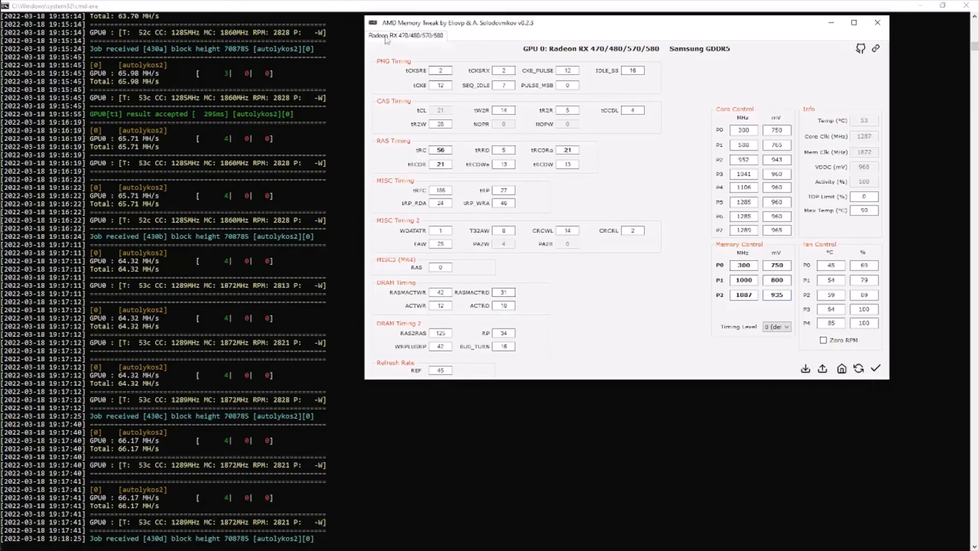
left_click(325, 7)
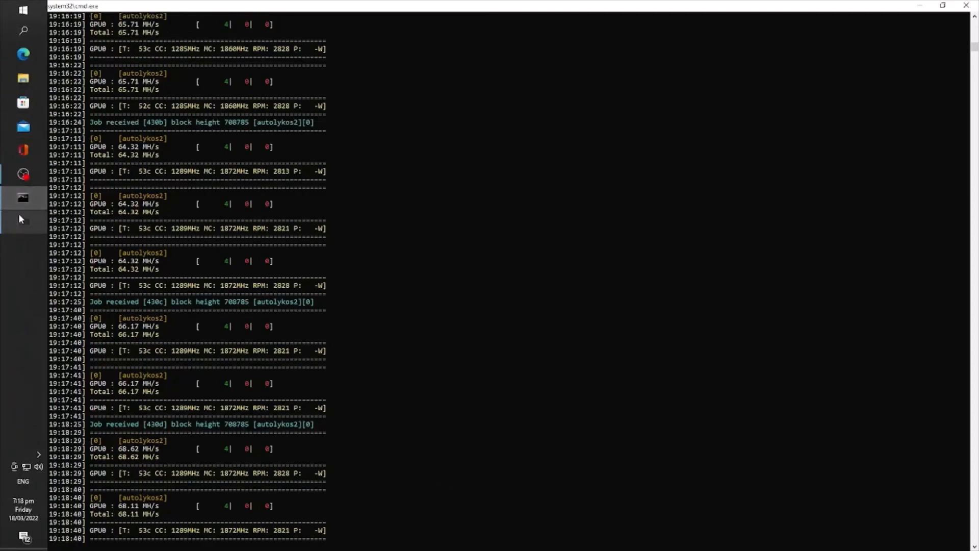
left_click(19, 215)
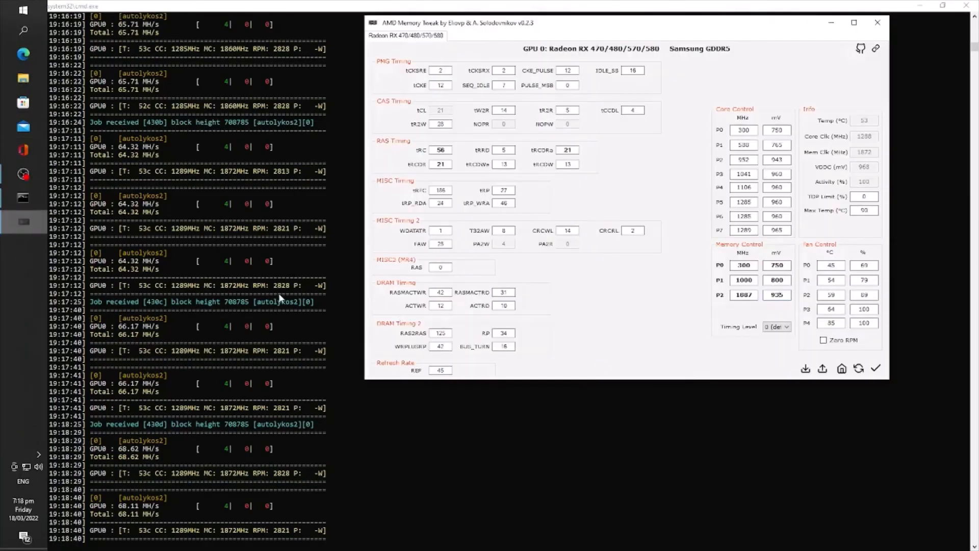
- Apply the 1887 MHz memory clock and new timings, then lower tRP to 26
left_click(876, 368)
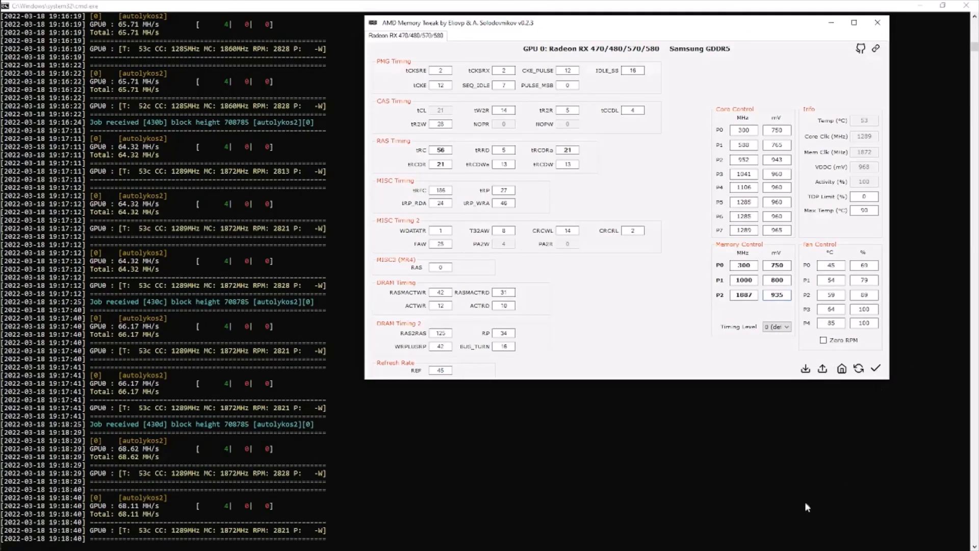
left_click(514, 452)
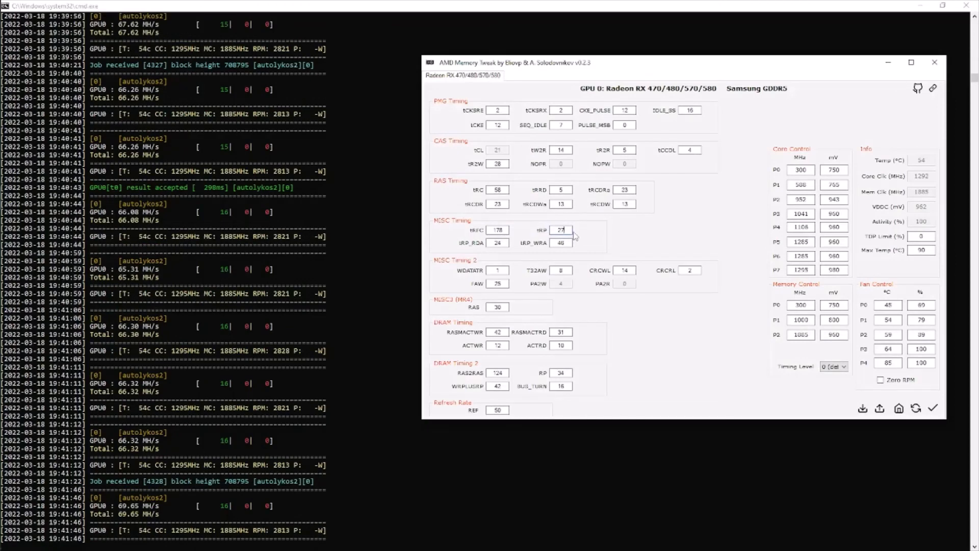
key("BackSpace")
type("6")
- Set tRP_WRA to 45 and tRP_RDA to 23, apply, and return to the miner console
left_click(568, 243)
key("BackSpace")
type("5")
left_click(504, 244)
key("BackSpace")
type("3")
left_click(933, 408)
left_click(261, 7)
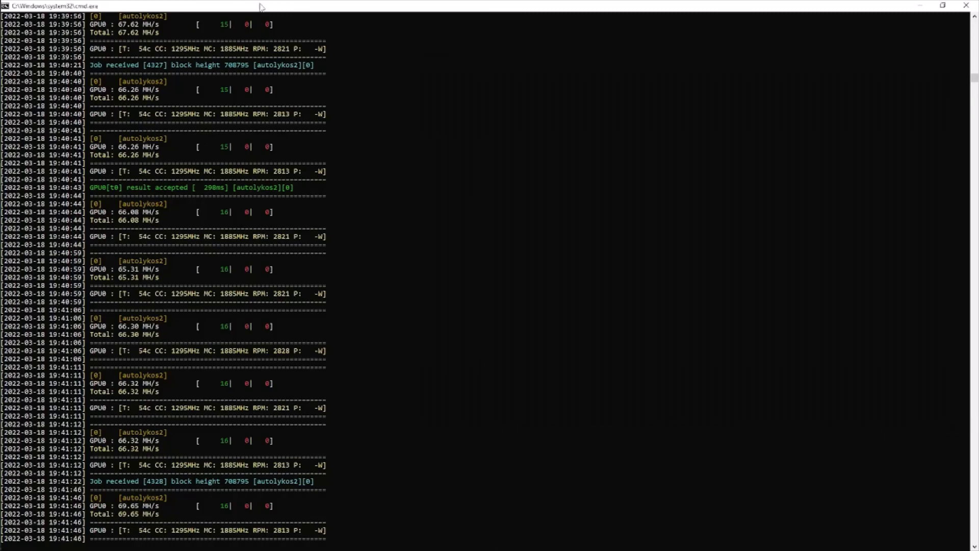